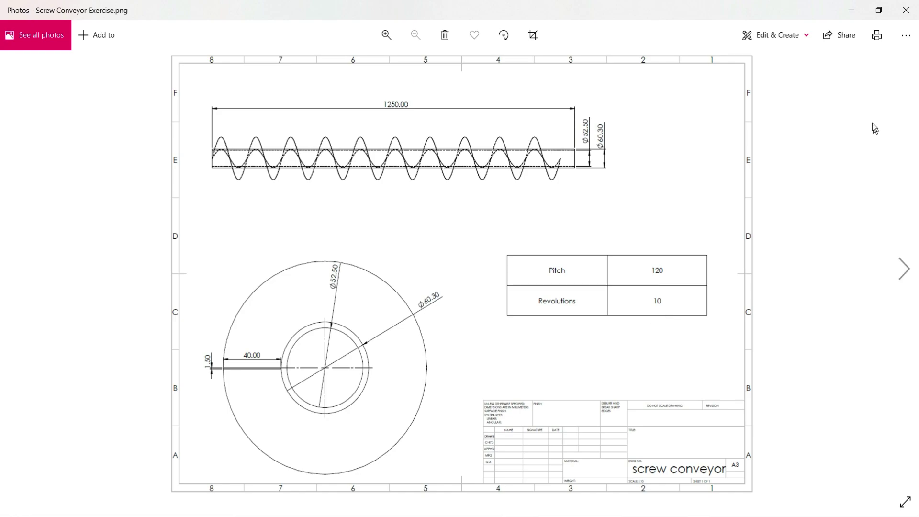
Put the reference photo away and set the viewport scene to Plain White
{"action": "left_click", "coordinate": [849, 10]}
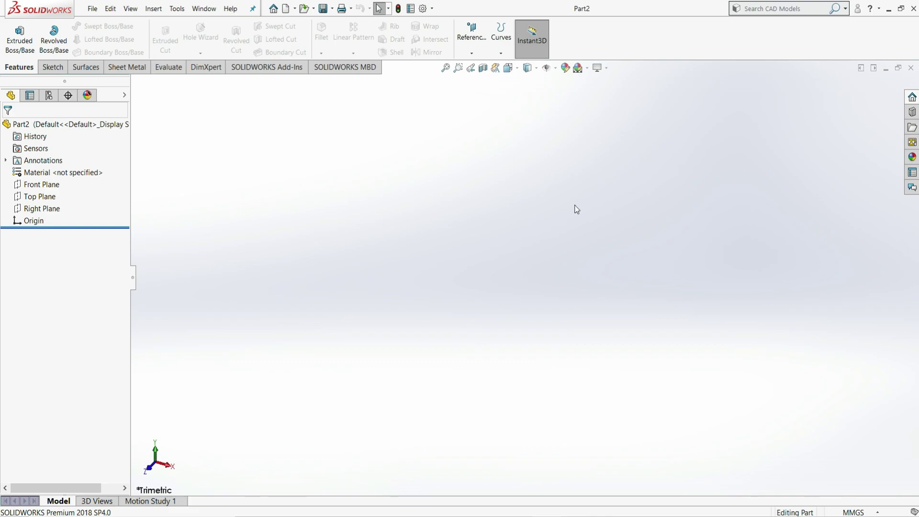
{"action": "left_click", "coordinate": [587, 68]}
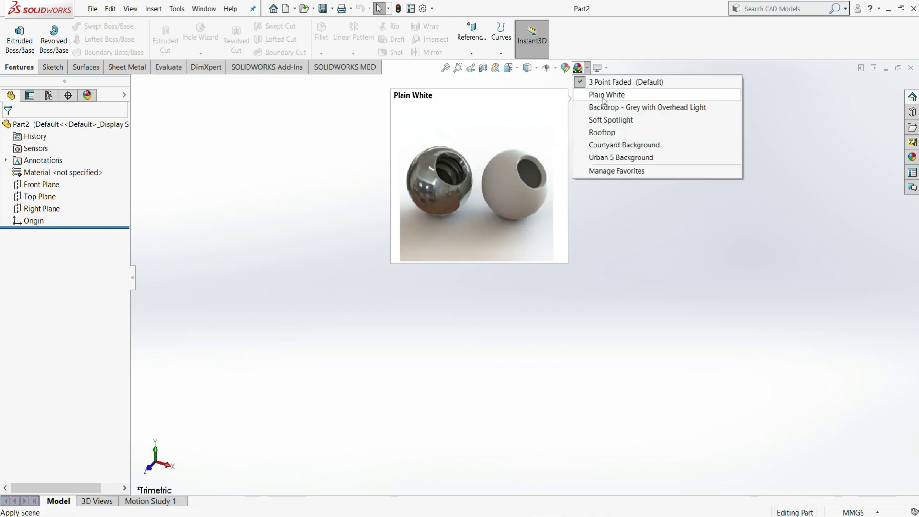
{"action": "left_click", "coordinate": [606, 95]}
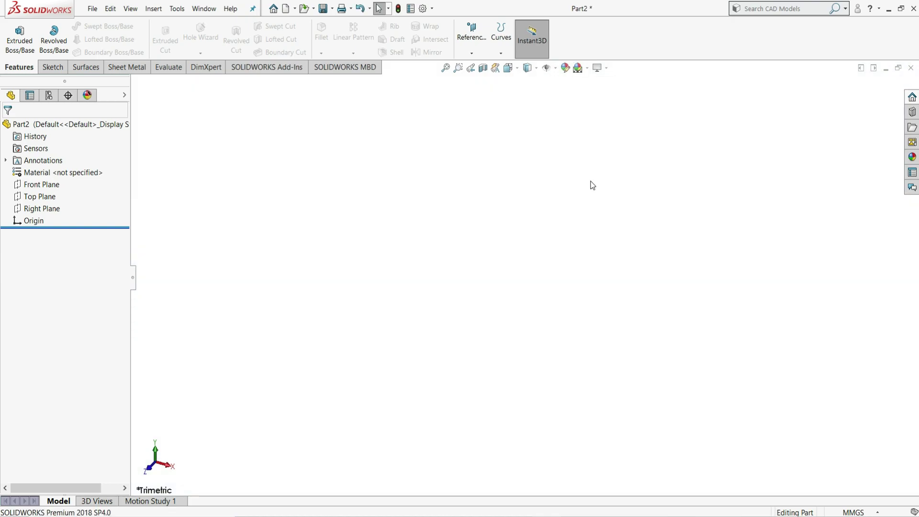
Sketch on the Front Plane and draw two concentric circles centred on the origin
{"action": "left_click", "coordinate": [47, 186]}
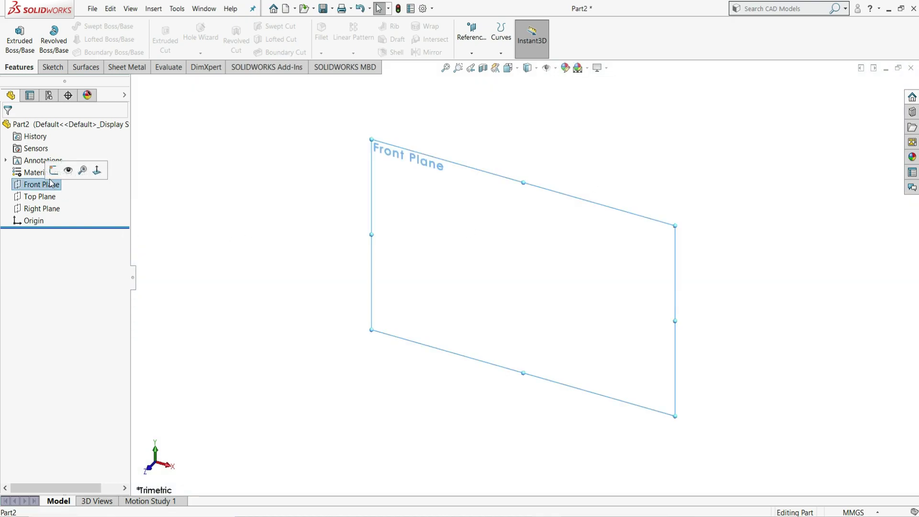
{"action": "left_click", "coordinate": [53, 171]}
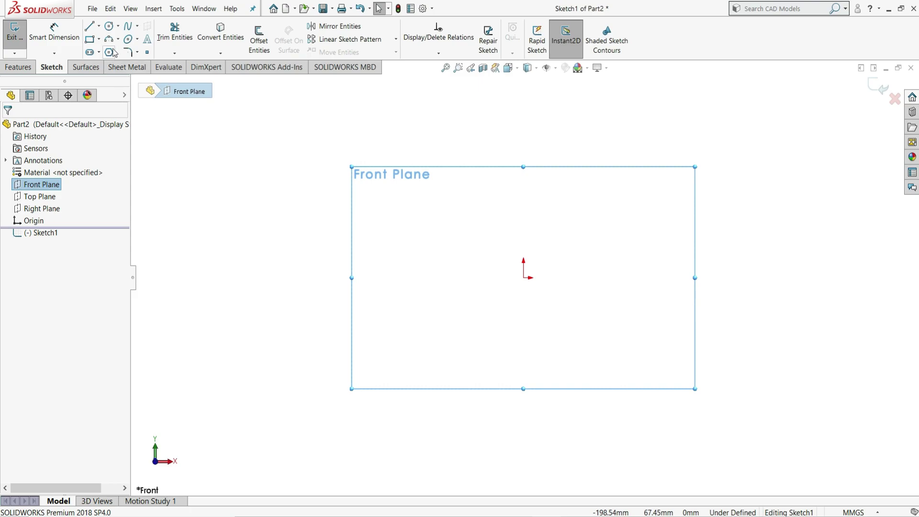
{"action": "left_click", "coordinate": [109, 28]}
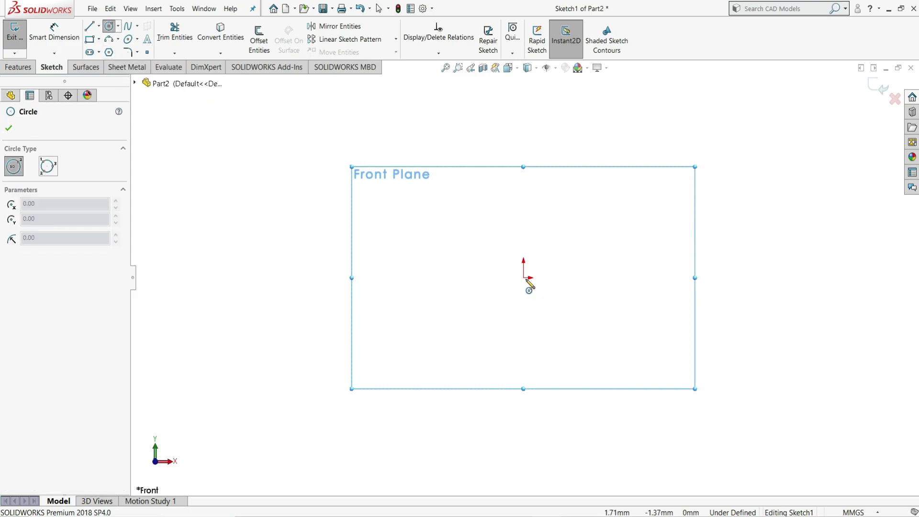
{"action": "left_click_drag", "start_coordinate": [523, 278], "coordinate": [606, 250]}
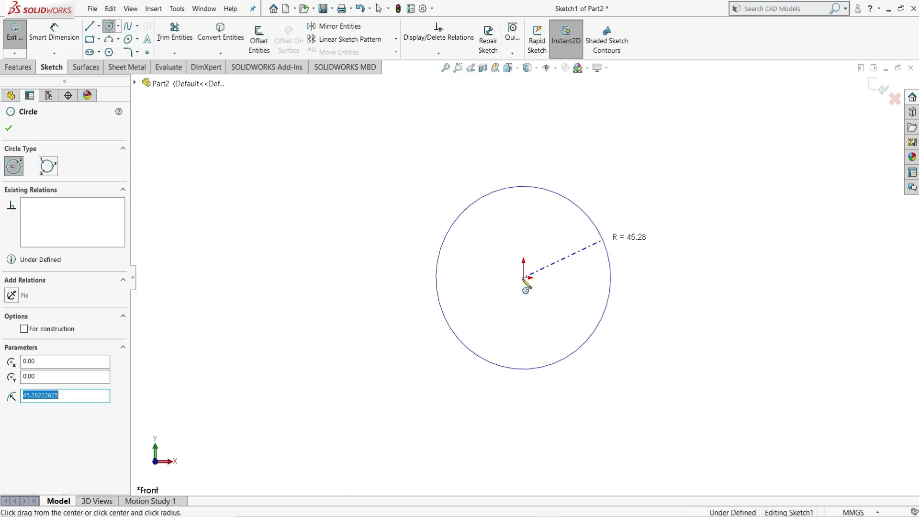
{"action": "left_click_drag", "start_coordinate": [523, 277], "coordinate": [576, 243]}
{"action": "right_click", "coordinate": [591, 234]}
Dimension the outer circle to a 60.30 diameter
{"action": "left_click", "coordinate": [602, 243]}
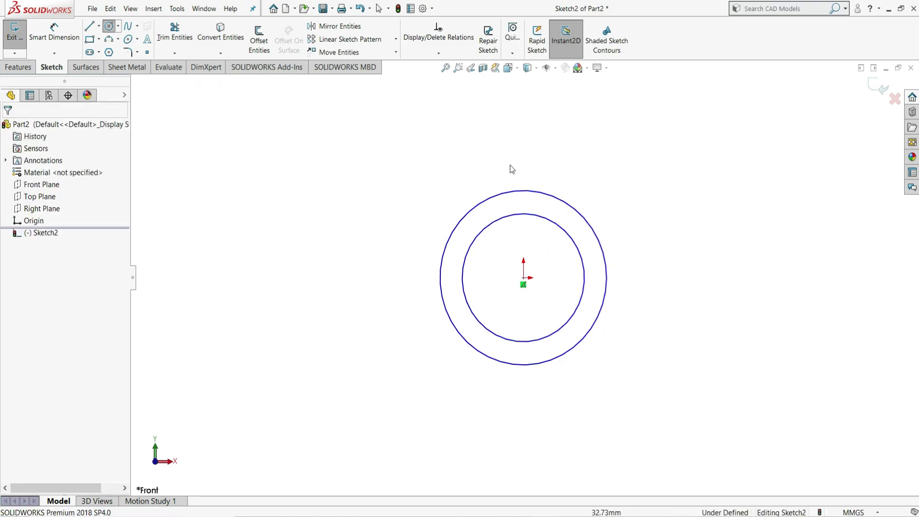
{"action": "left_click", "coordinate": [54, 32]}
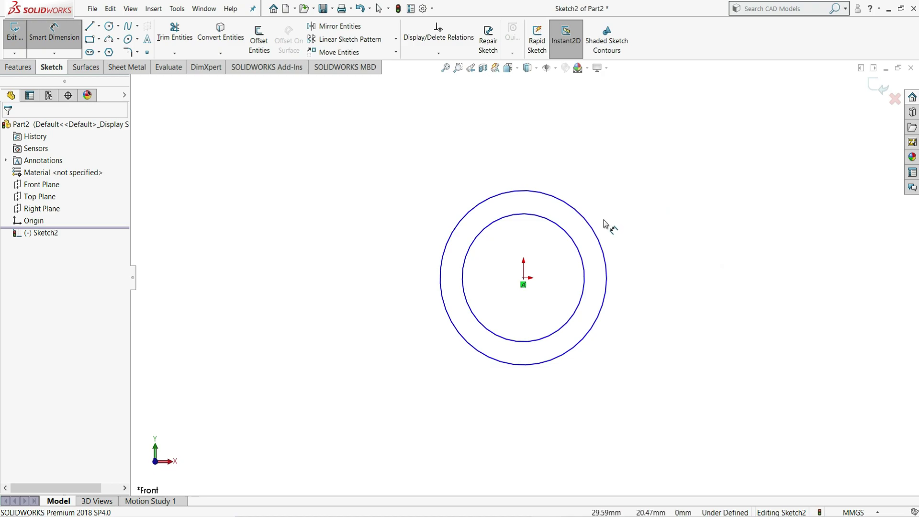
{"action": "left_click", "coordinate": [593, 230]}
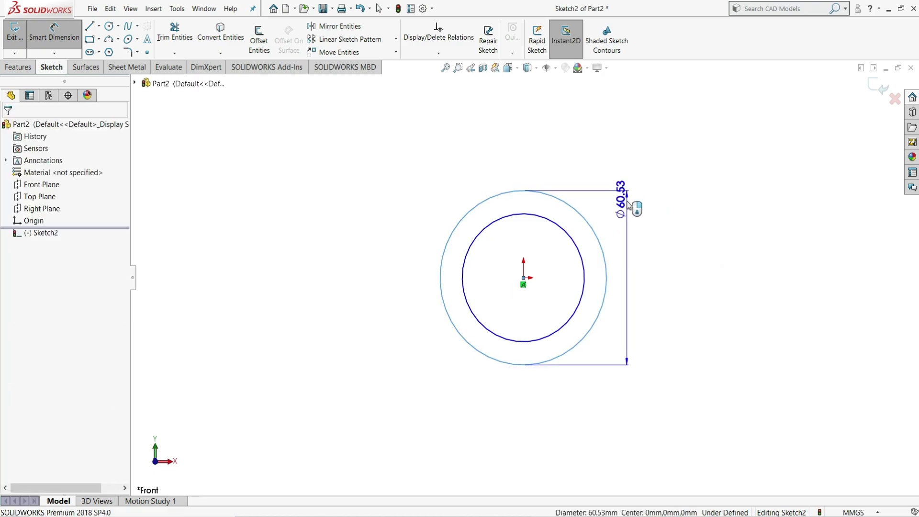
{"action": "left_click", "coordinate": [640, 205]}
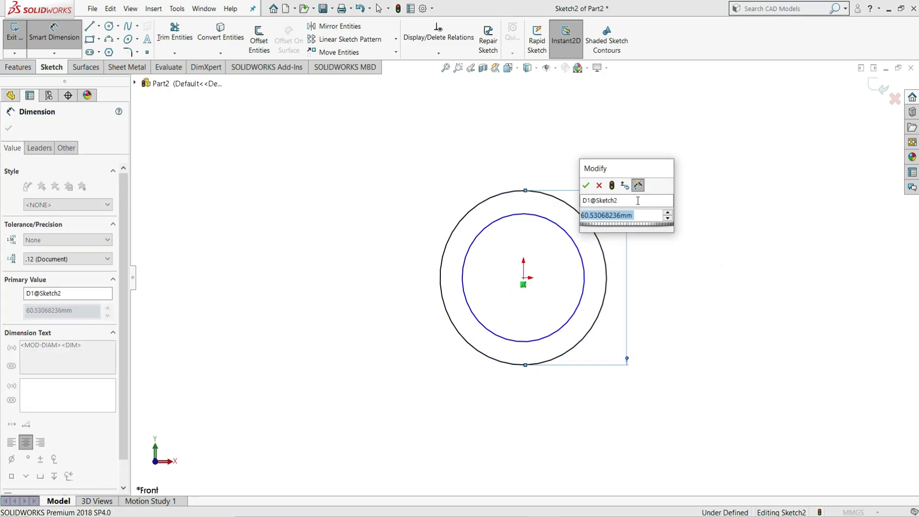
{"action": "type", "text": "60.30"}
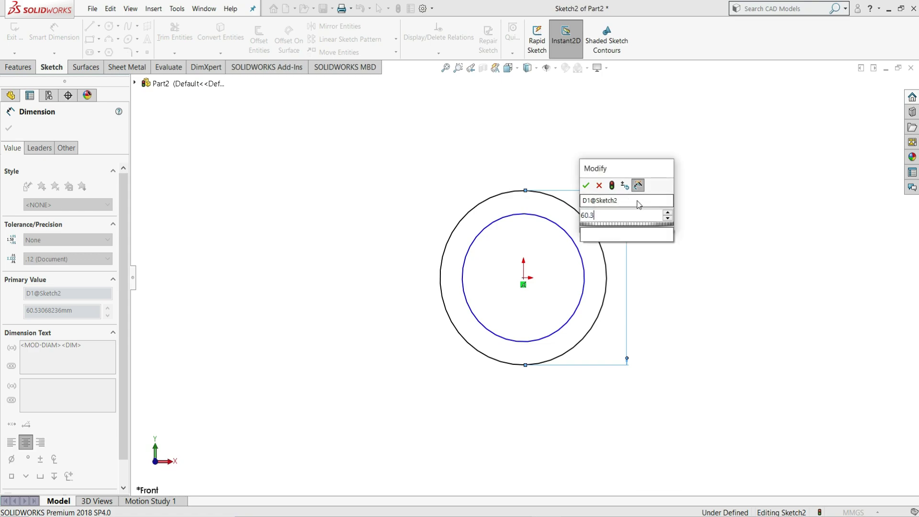
{"action": "left_click", "coordinate": [585, 185]}
{"action": "left_click", "coordinate": [553, 246]}
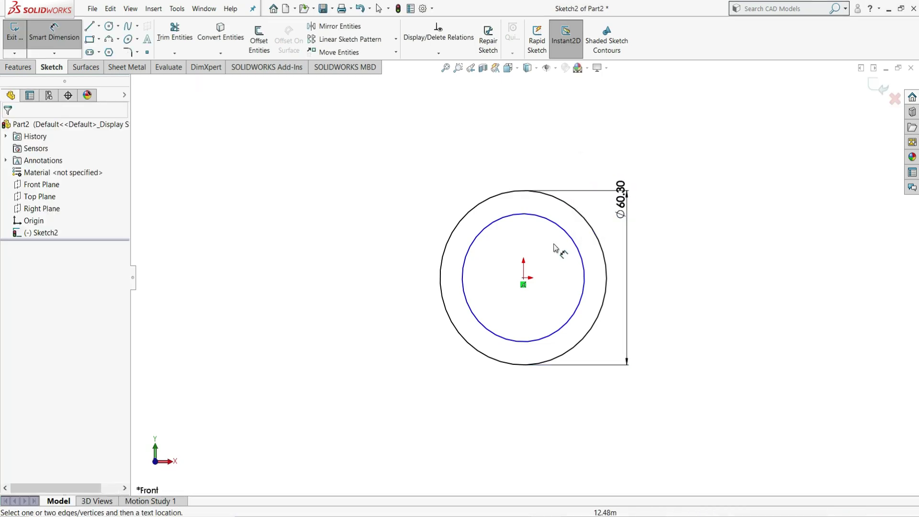
Dimension the inner circle to a 52.50 diameter and exit Smart Dimension
{"action": "left_click", "coordinate": [581, 255]}
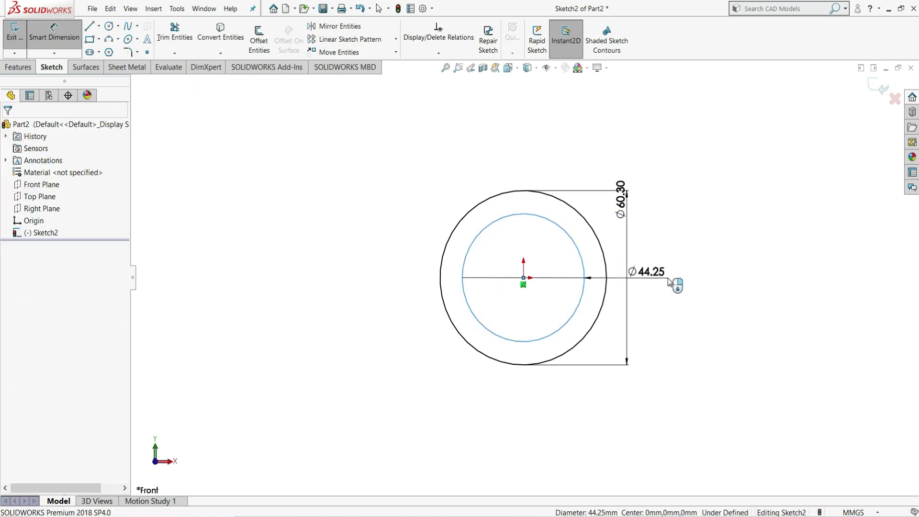
{"action": "left_click", "coordinate": [668, 283]}
{"action": "type", "text": "5"}
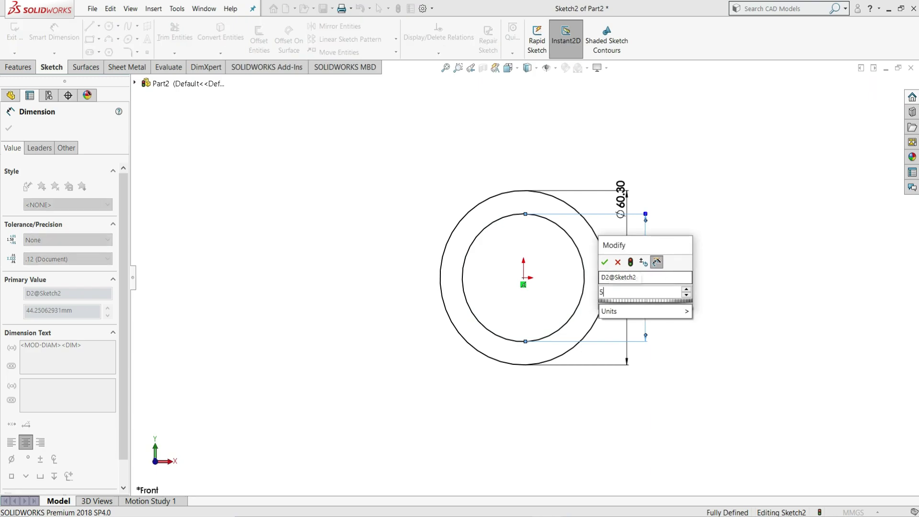
{"action": "type", "text": "0"}
{"action": "key", "text": "Escape"}
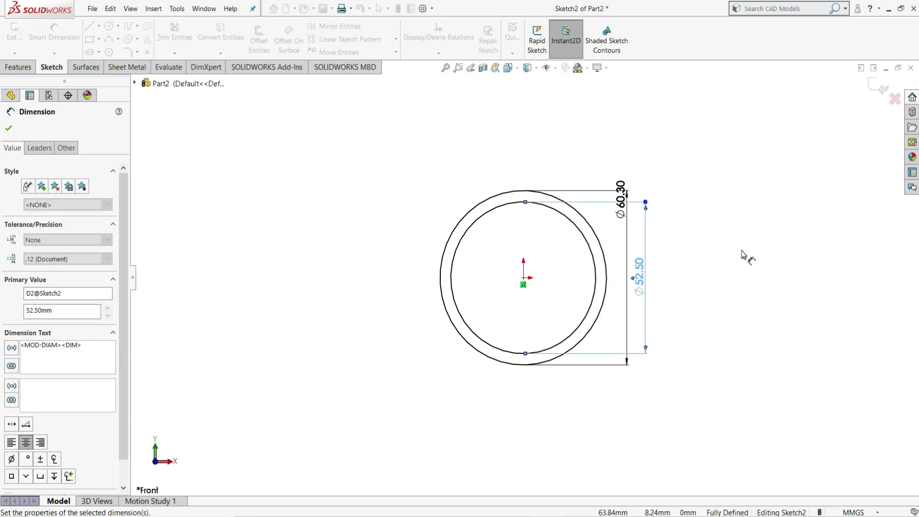
{"action": "right_click", "coordinate": [734, 268]}
{"action": "left_click", "coordinate": [762, 283]}
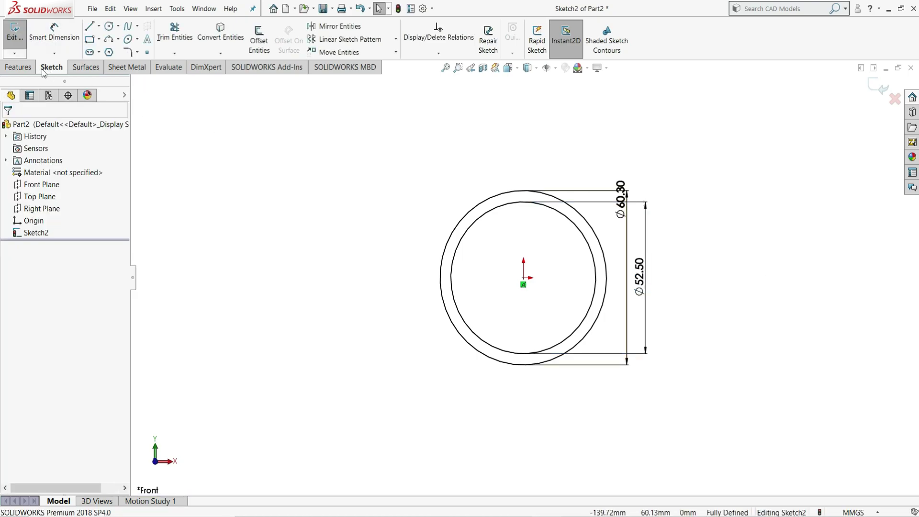
Extrude the ring sketch in the reversed direction to a blind depth of 1250 mm
{"action": "left_click", "coordinate": [19, 67]}
{"action": "left_click", "coordinate": [18, 41]}
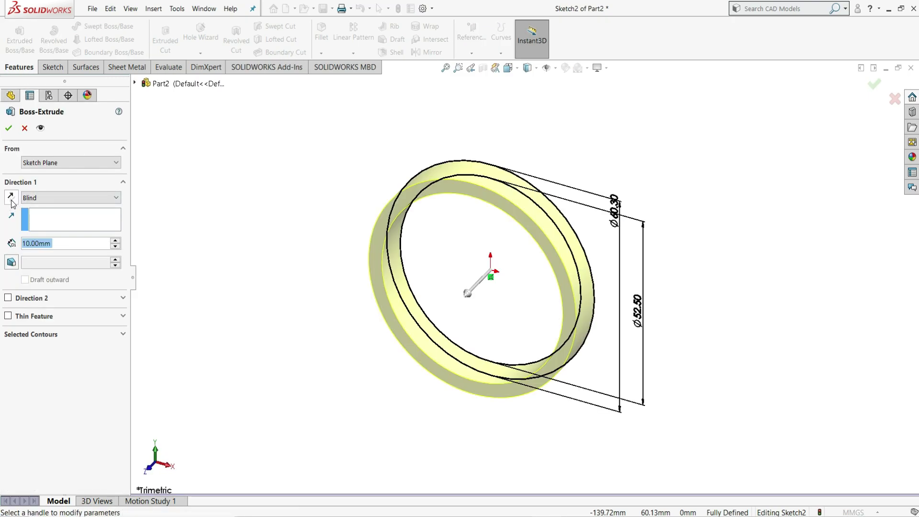
{"action": "left_click", "coordinate": [11, 200]}
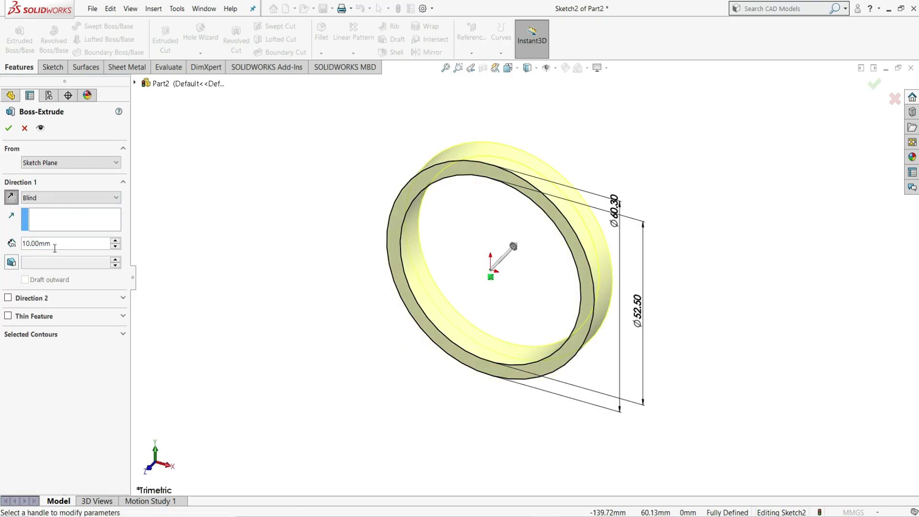
{"action": "left_click", "coordinate": [8, 242]}
{"action": "type", "text": "1250"}
{"action": "key", "text": "Return"}
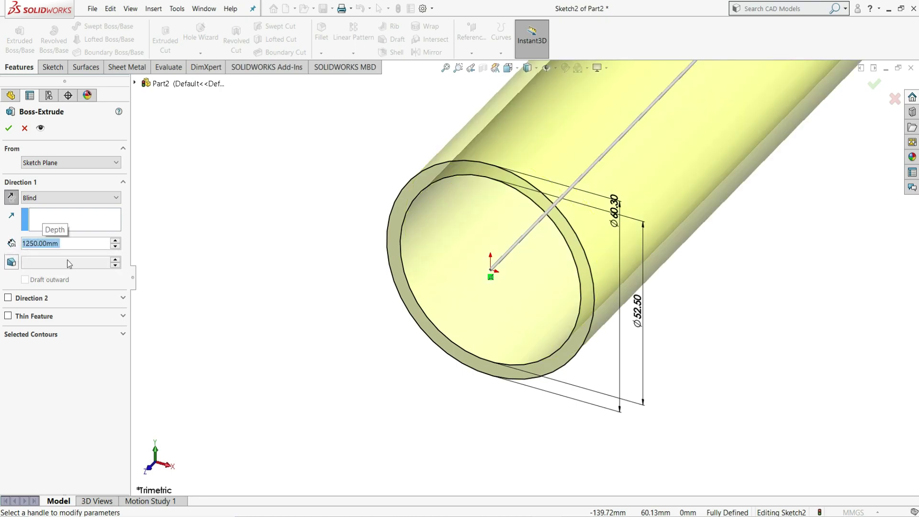
{"action": "left_click", "coordinate": [8, 131]}
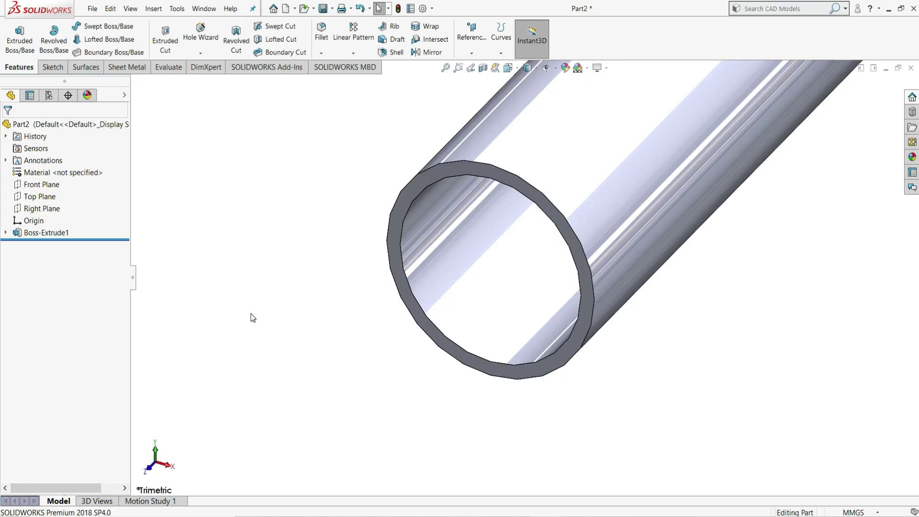
Sketch on the tube's end face and convert its circular edges into sketch geometry
{"action": "key", "text": "f"}
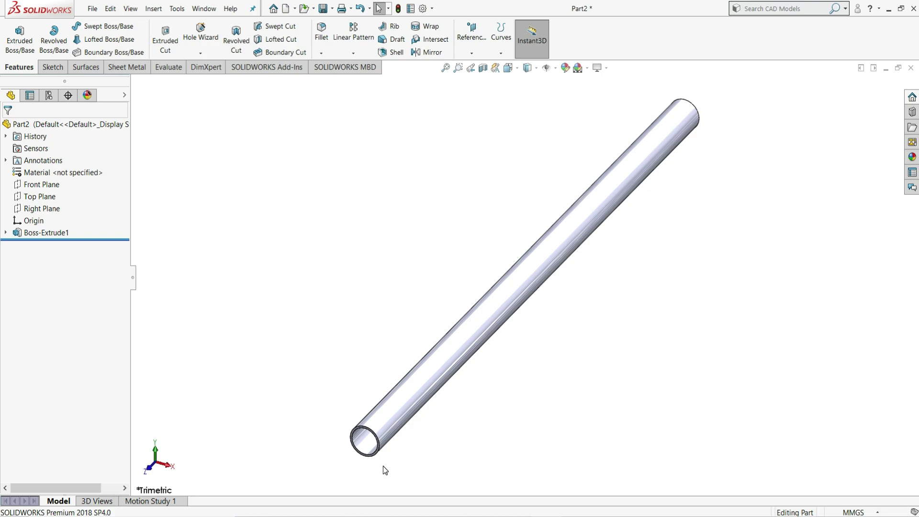
{"action": "scroll", "coordinate": [376, 454], "scroll_direction": "down", "scroll_amount": 5}
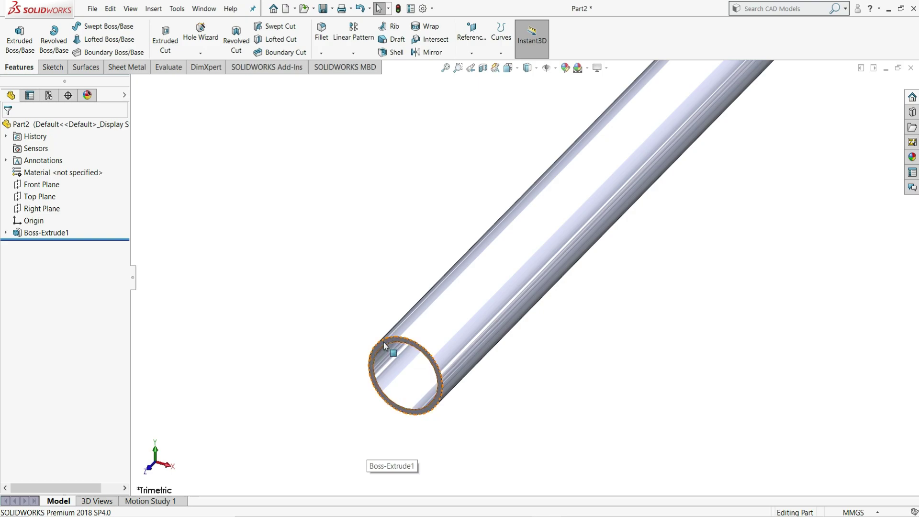
{"action": "left_click", "coordinate": [383, 341]}
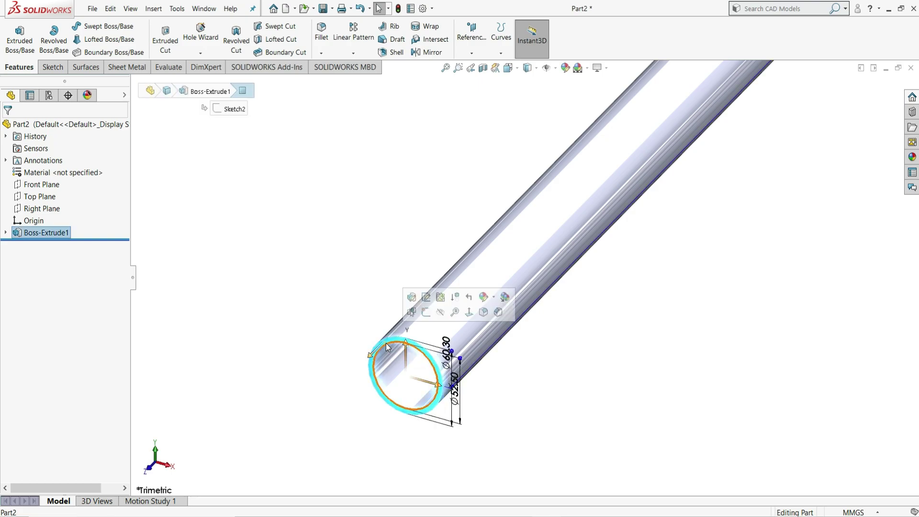
{"action": "left_click", "coordinate": [426, 313]}
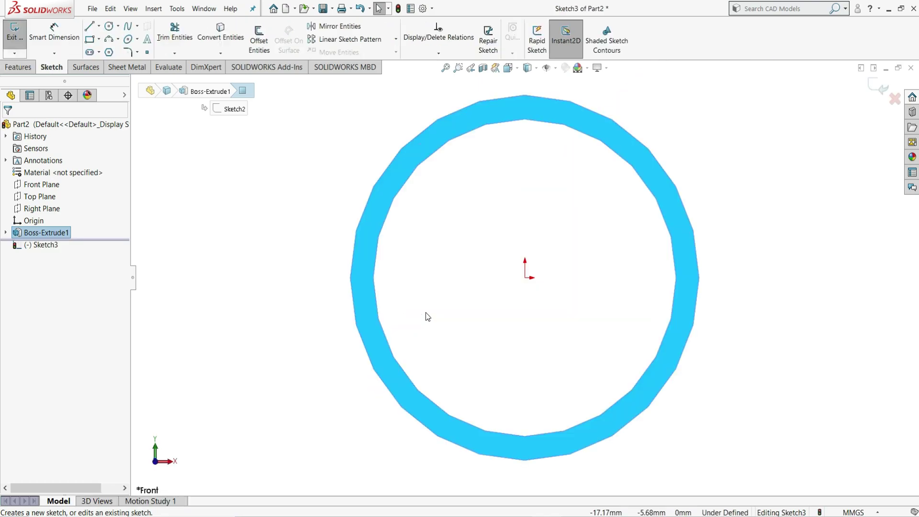
{"action": "left_click", "coordinate": [222, 29]}
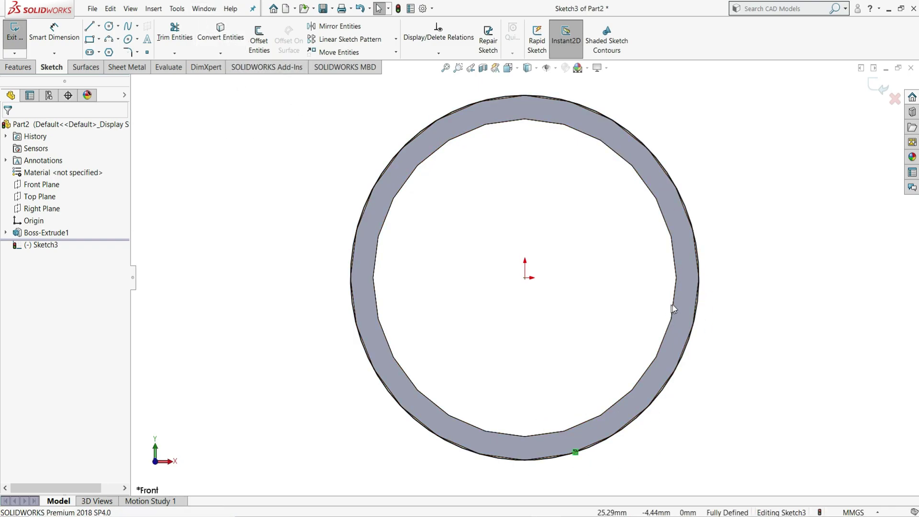
Create a reversed helix on the tube end with 120 mm pitch and 1 revolution
{"action": "left_click", "coordinate": [18, 66]}
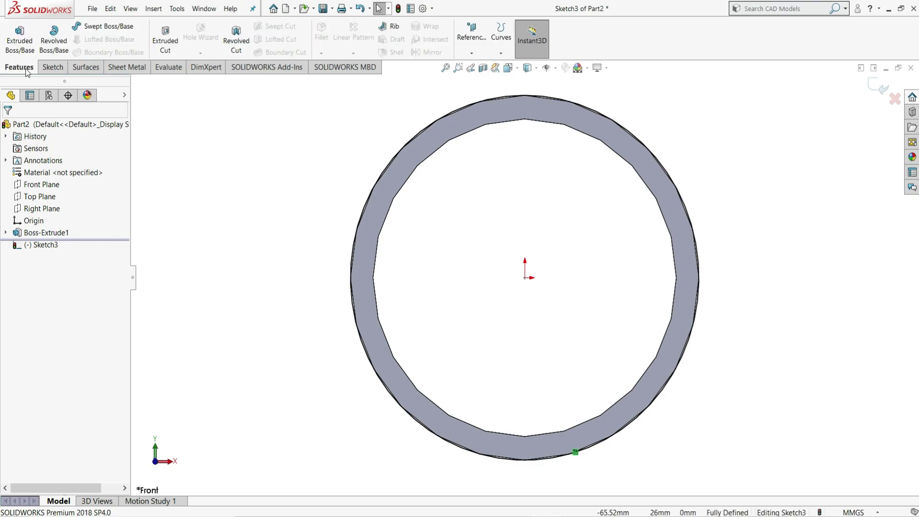
{"action": "left_click", "coordinate": [508, 53]}
{"action": "left_click", "coordinate": [540, 80]}
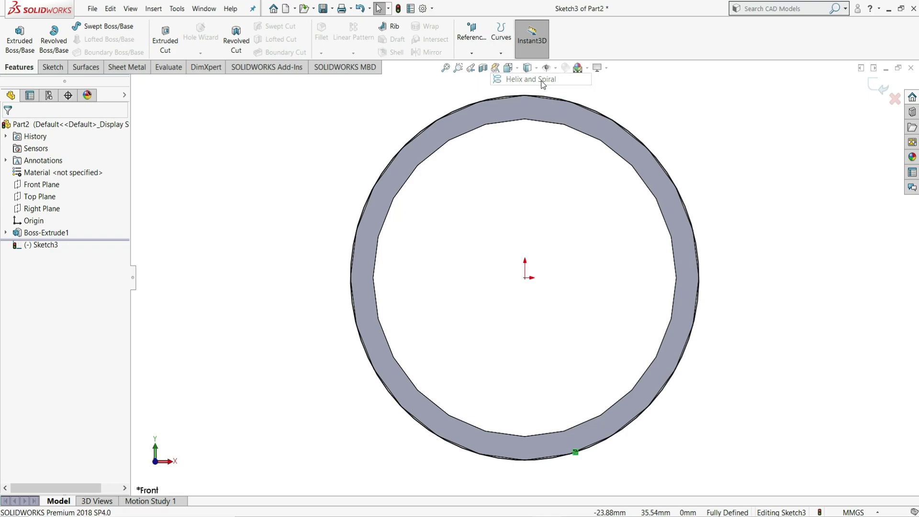
{"action": "scroll", "coordinate": [673, 175], "scroll_direction": "up", "scroll_amount": 2}
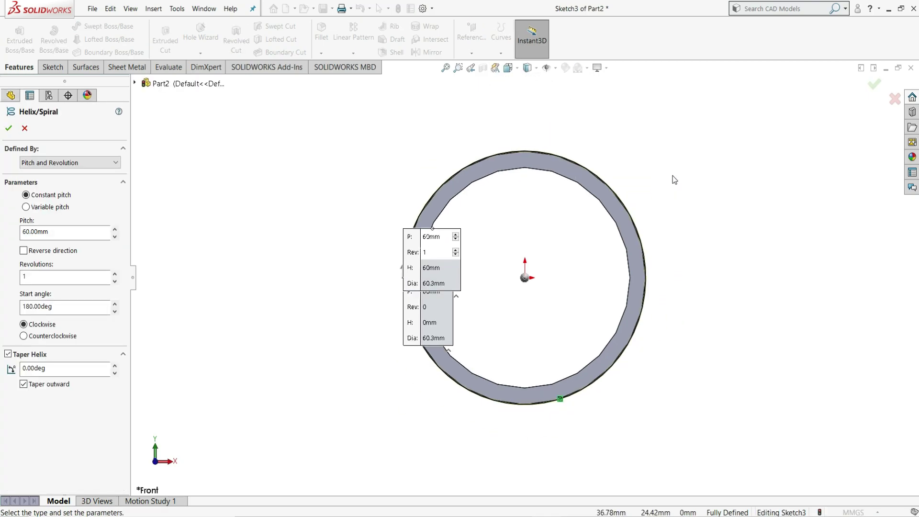
{"action": "key", "text": "ctrl+7"}
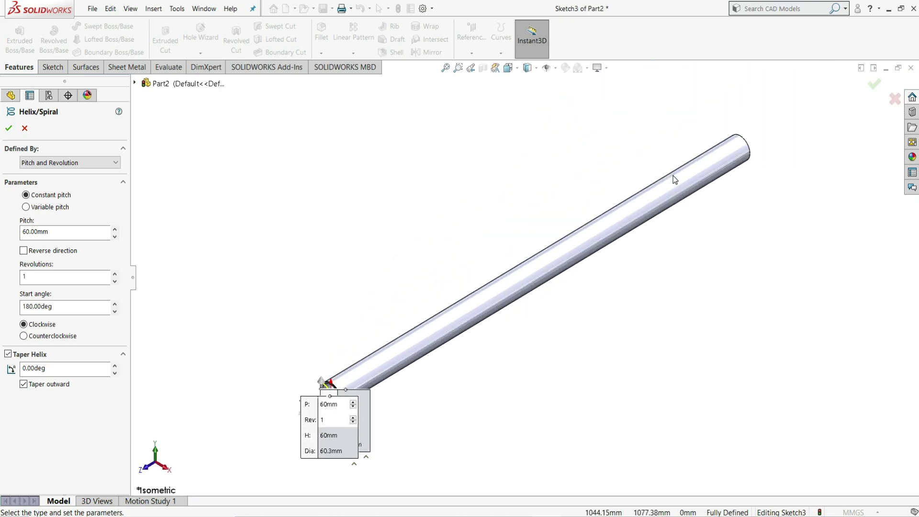
{"action": "scroll", "coordinate": [398, 409], "scroll_direction": "down", "scroll_amount": 3}
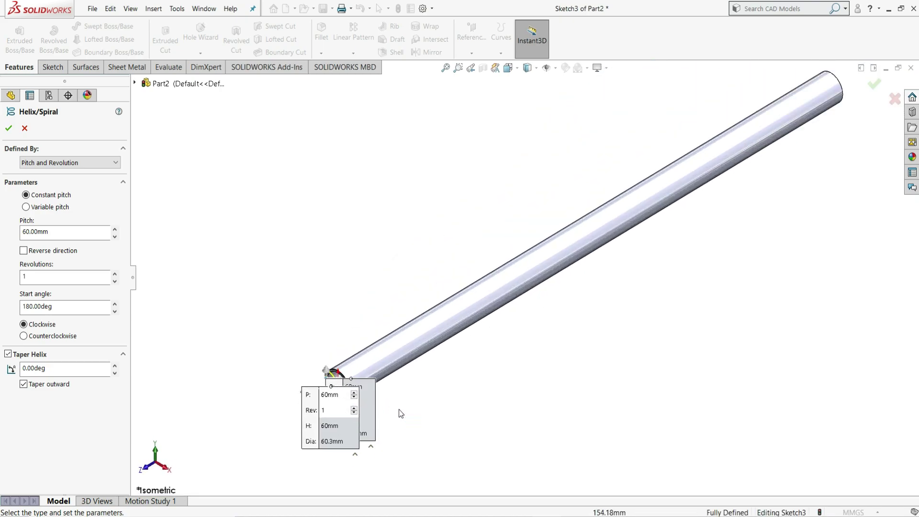
{"action": "scroll", "coordinate": [381, 400], "scroll_direction": "down", "scroll_amount": 1}
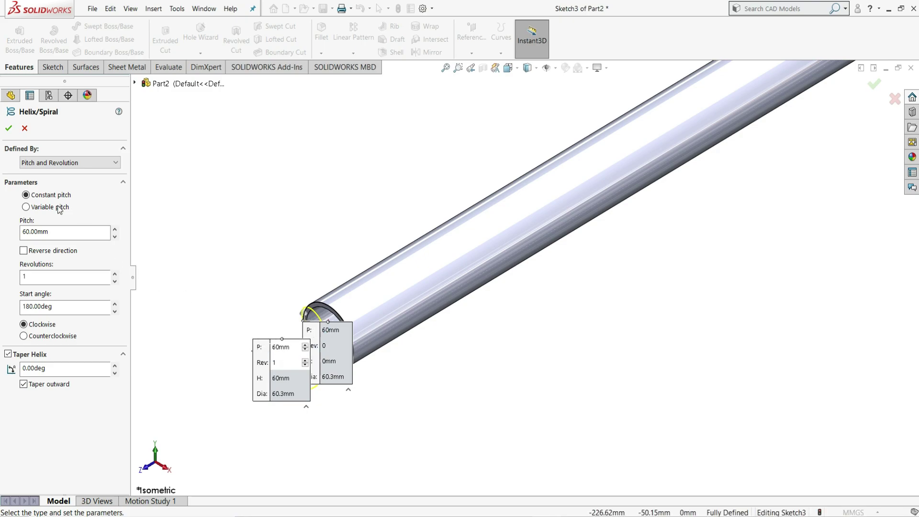
{"action": "left_click", "coordinate": [24, 250]}
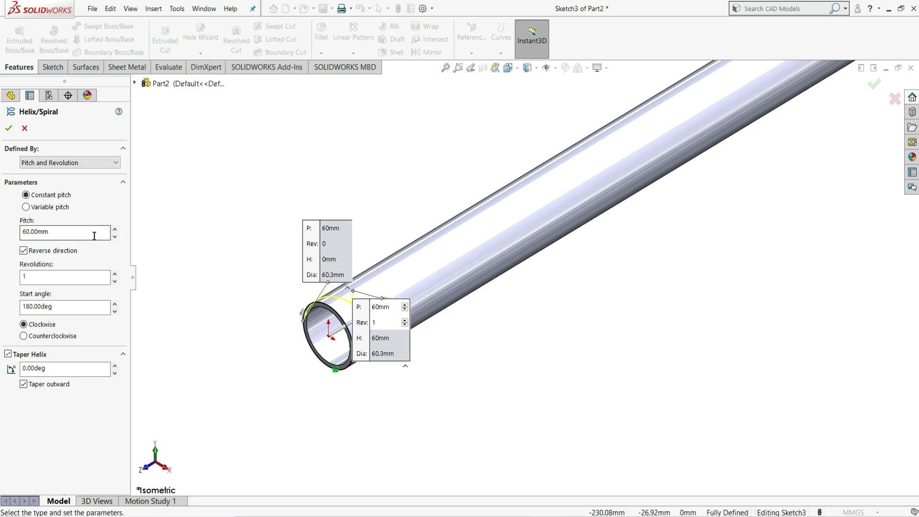
{"action": "left_click_drag", "start_coordinate": [88, 235], "coordinate": [3, 232]}
{"action": "type", "text": "120"}
{"action": "key", "text": "Return"}
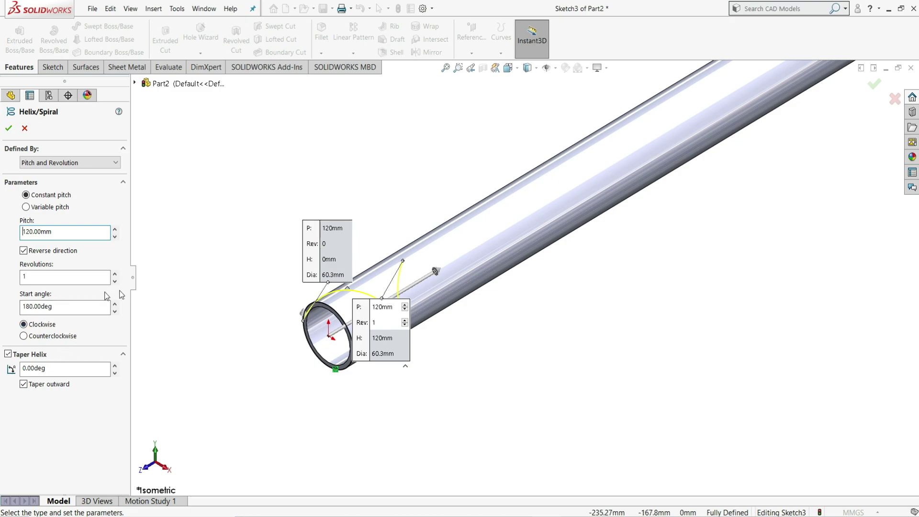
{"action": "left_click", "coordinate": [9, 127]}
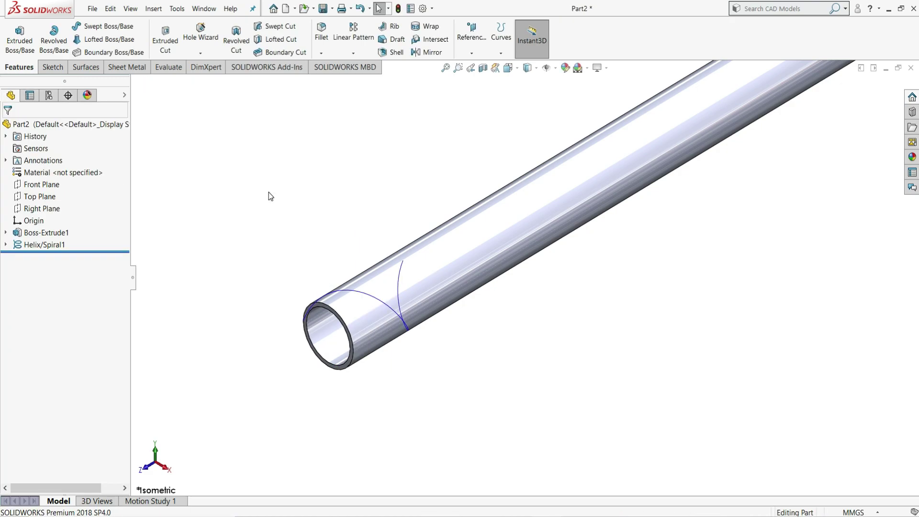
Create Plane1 through the helix end point, perpendicular to the helix curve
{"action": "left_click", "coordinate": [475, 50]}
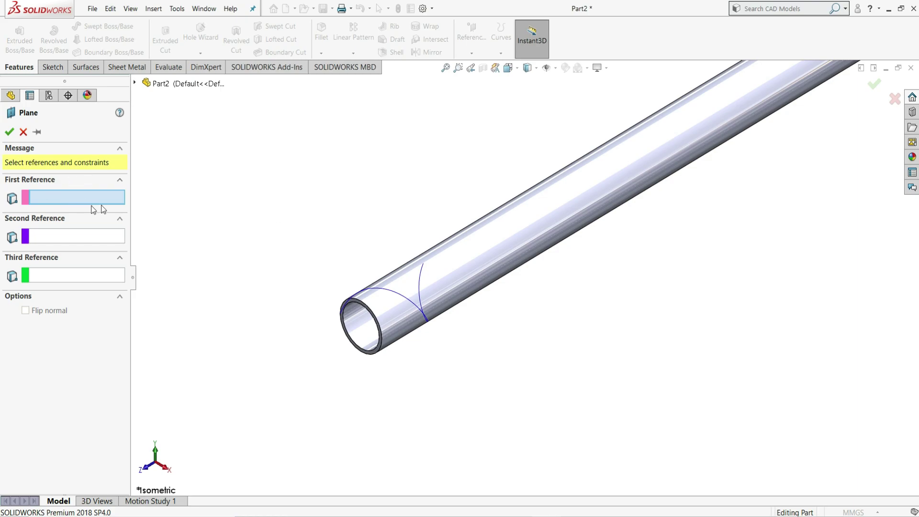
{"action": "middle_click_drag", "start_coordinate": [480, 317], "coordinate": [518, 341]}
{"action": "scroll", "coordinate": [398, 244], "scroll_direction": "down", "scroll_amount": 6}
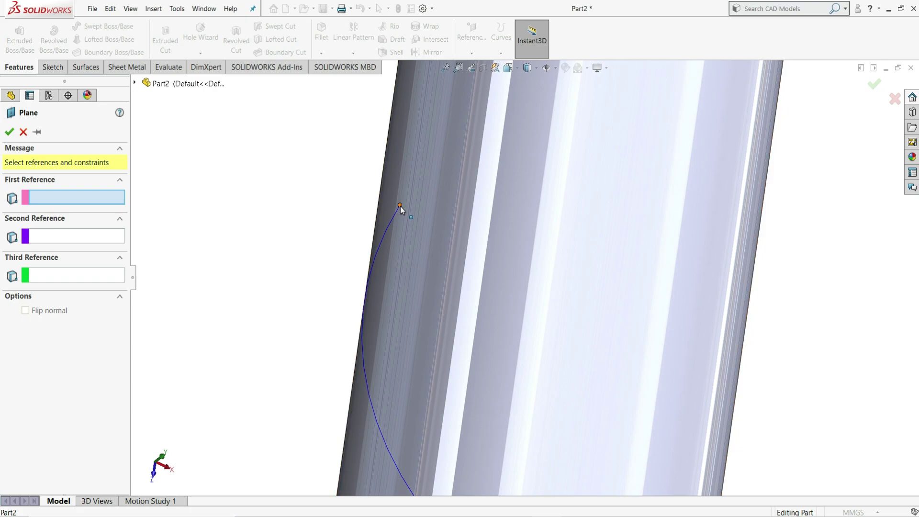
{"action": "left_click", "coordinate": [400, 206]}
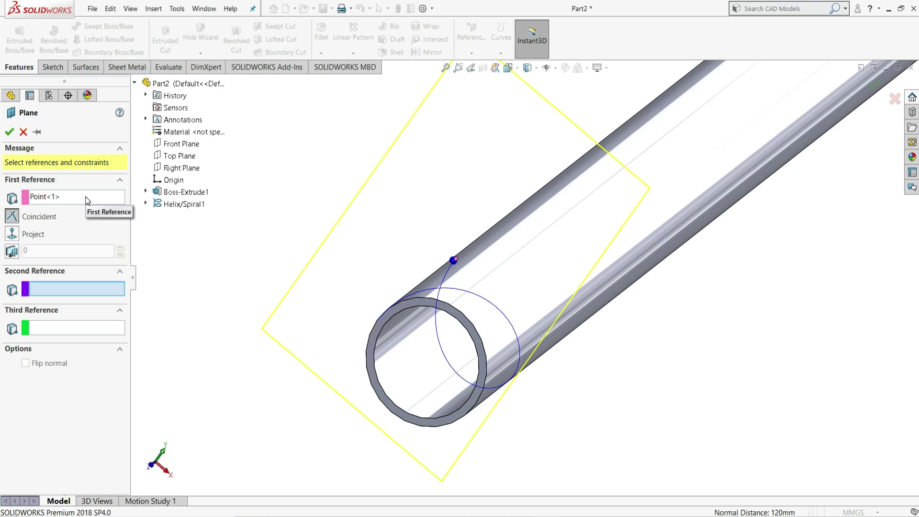
{"action": "left_click", "coordinate": [465, 294]}
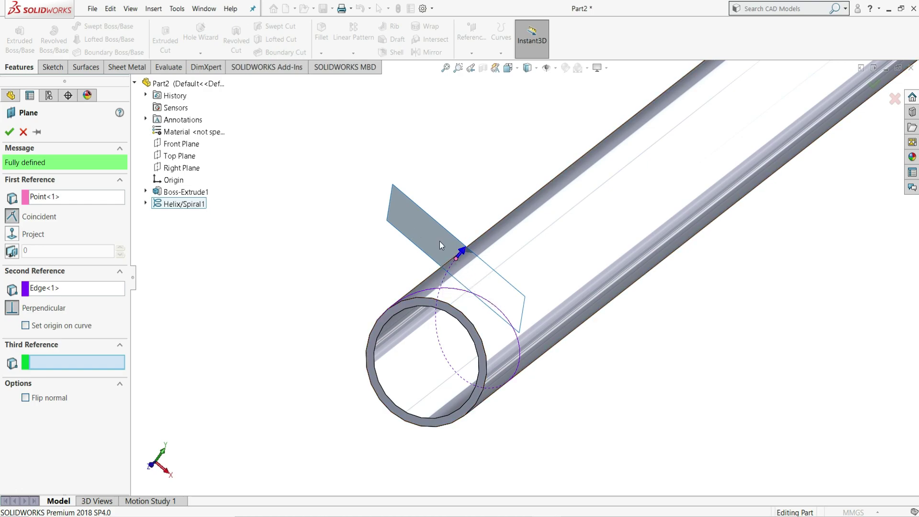
{"action": "left_click", "coordinate": [9, 132]}
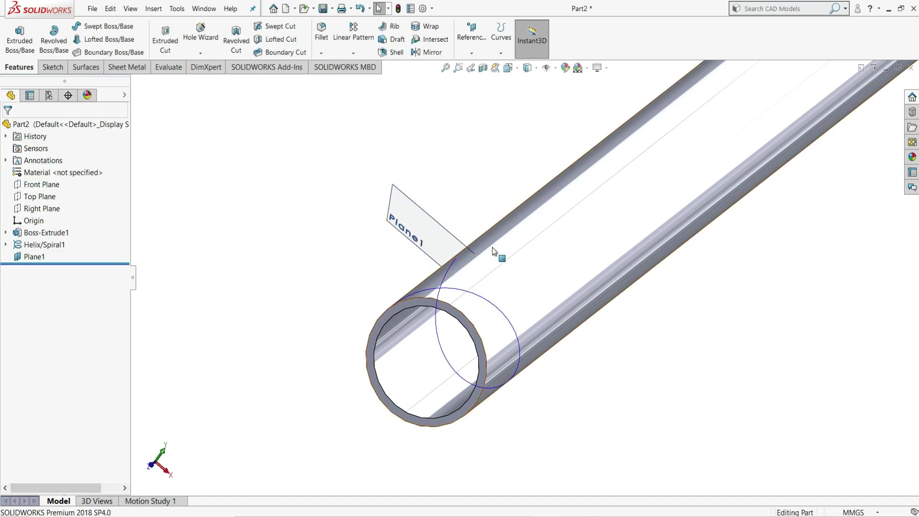
On Plane1, draw a corner rectangle with its first corner at the helix end point
{"action": "left_click", "coordinate": [424, 223]}
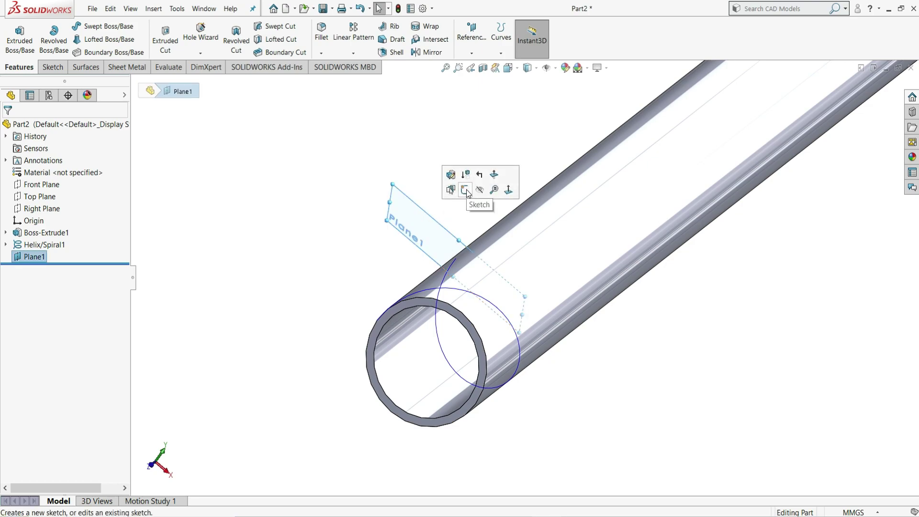
{"action": "left_click", "coordinate": [465, 189]}
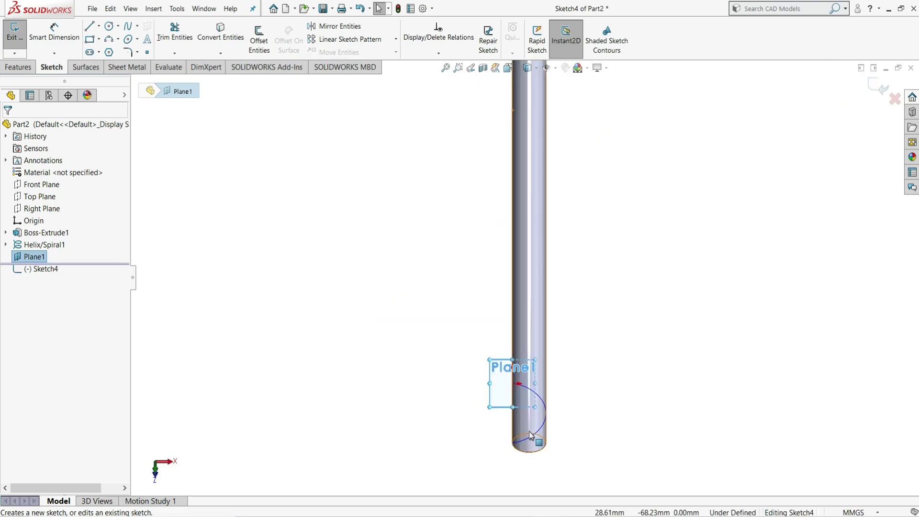
{"action": "scroll", "coordinate": [529, 432], "scroll_direction": "down", "scroll_amount": 5}
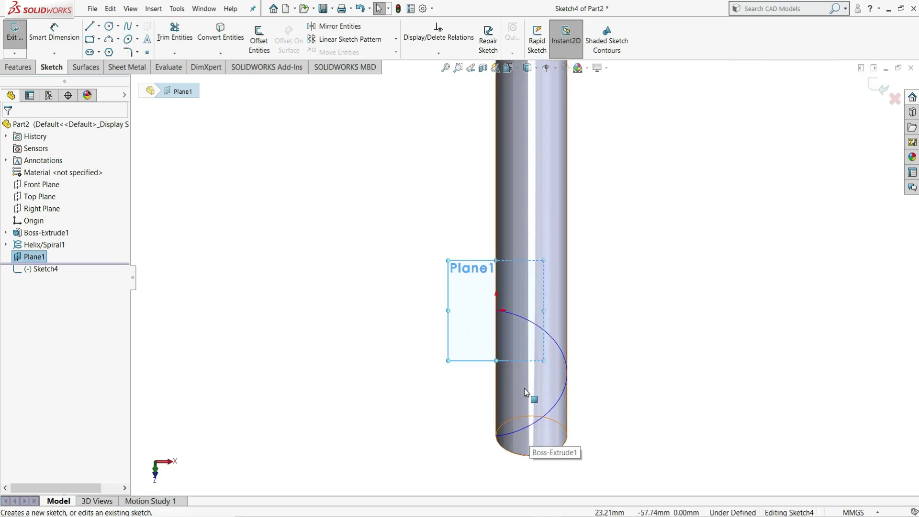
{"action": "left_click", "coordinate": [90, 40]}
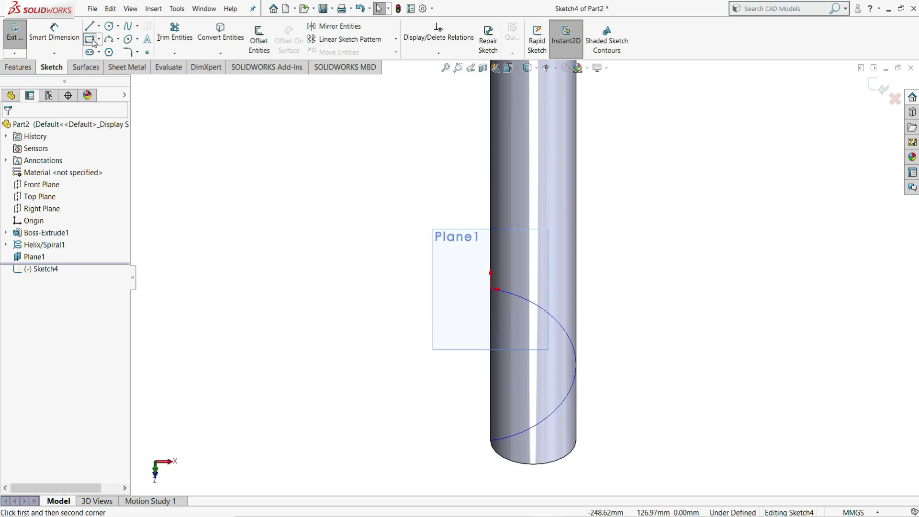
{"action": "left_click", "coordinate": [490, 289]}
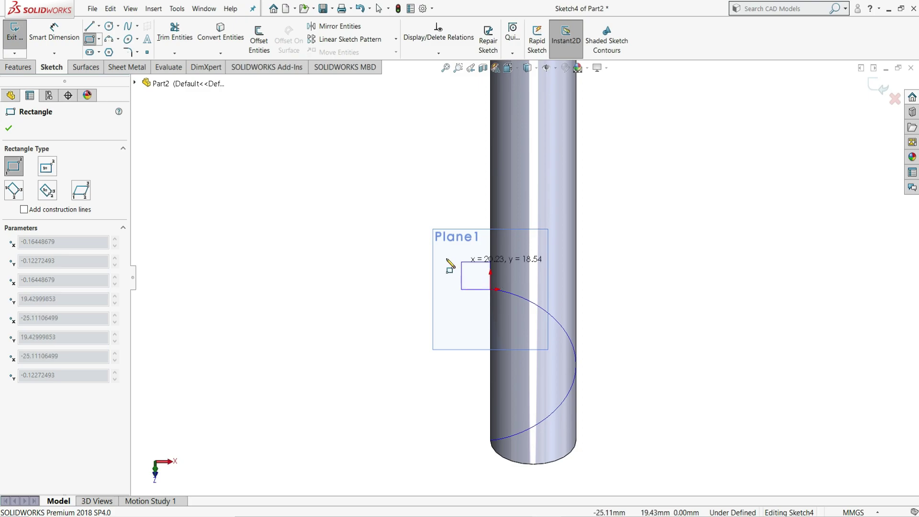
{"action": "left_click", "coordinate": [414, 257]}
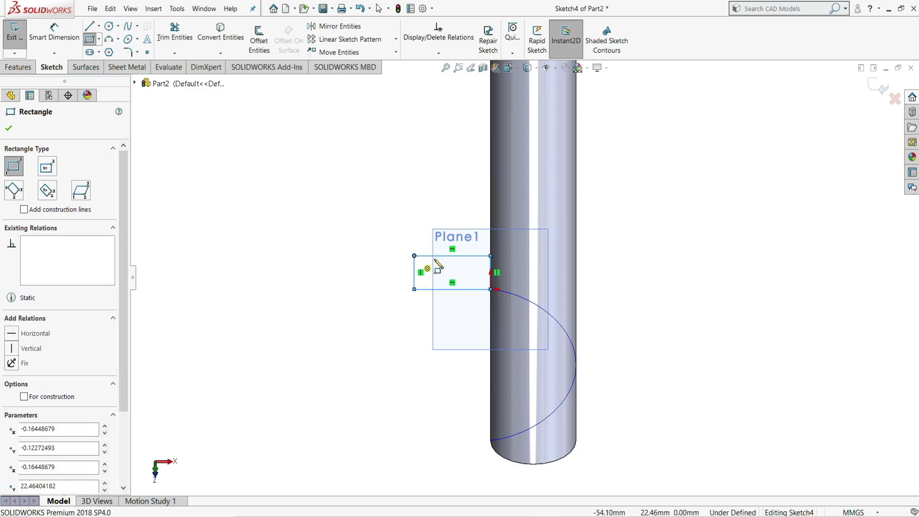
{"action": "right_click", "coordinate": [437, 264]}
{"action": "left_click", "coordinate": [442, 263]}
{"action": "scroll", "coordinate": [494, 270], "scroll_direction": "down", "scroll_amount": 4}
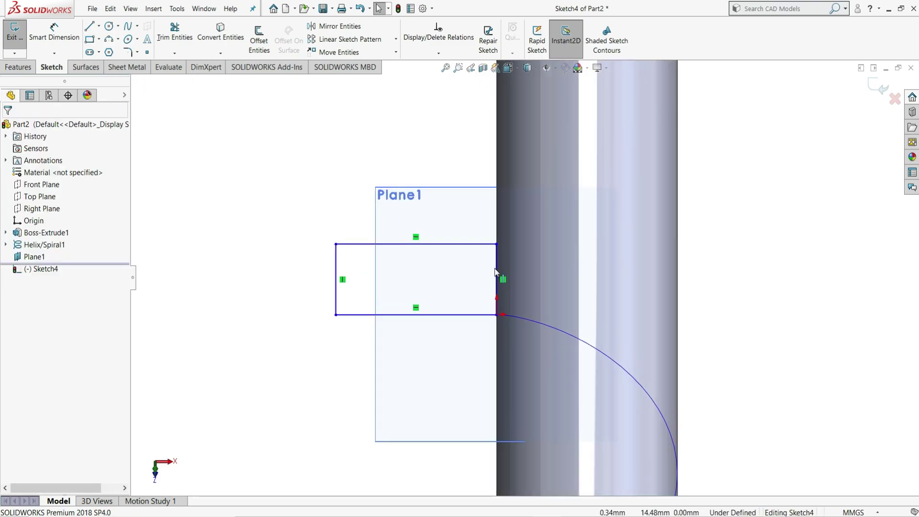
Dimension the rectangle's top edge to 40 mm and its left edge to 1.2 mm
{"action": "left_click", "coordinate": [66, 44]}
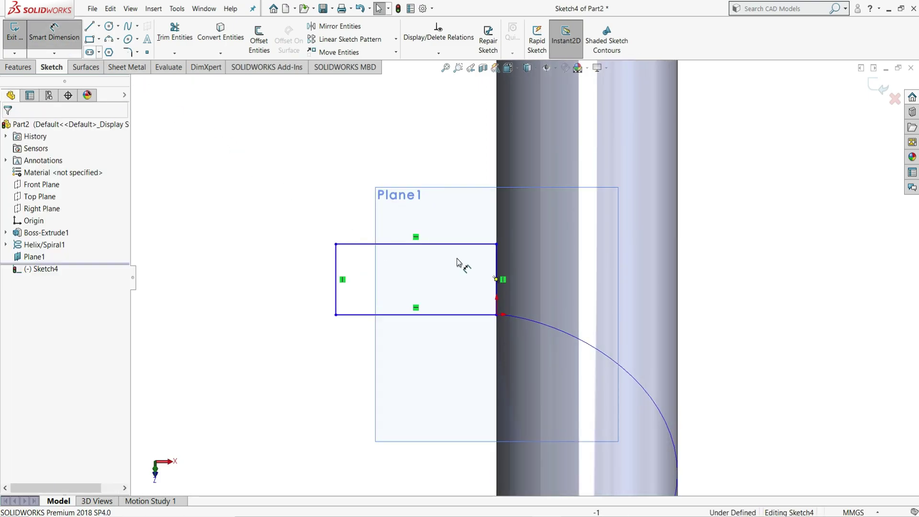
{"action": "left_click", "coordinate": [433, 205]}
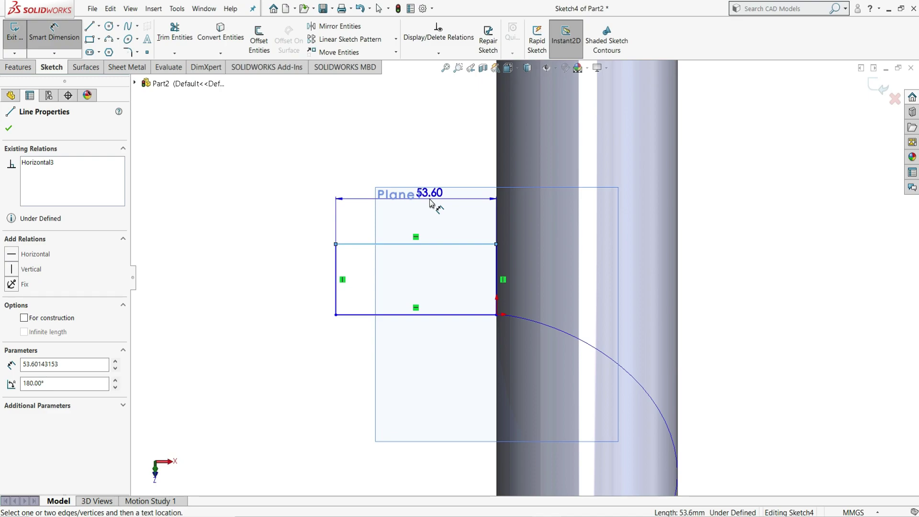
{"action": "left_click", "coordinate": [429, 199]}
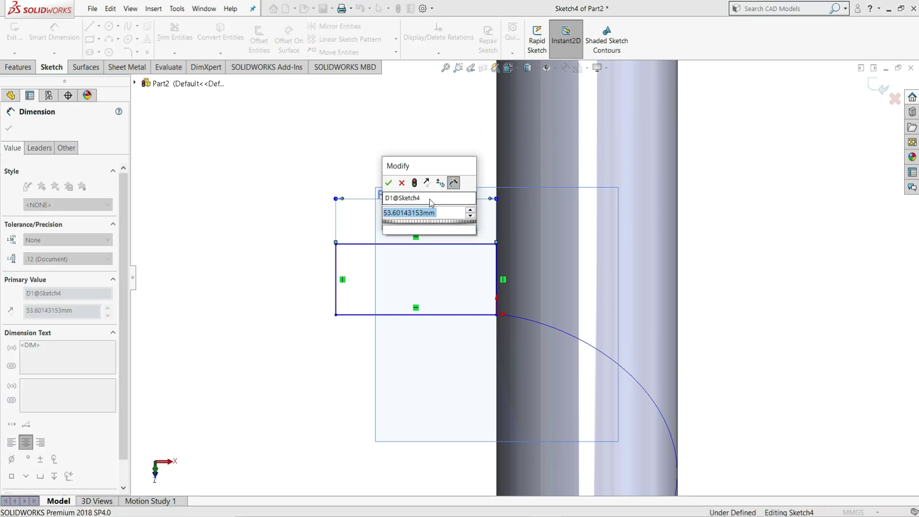
{"action": "type", "text": "="}
{"action": "key", "text": "Escape"}
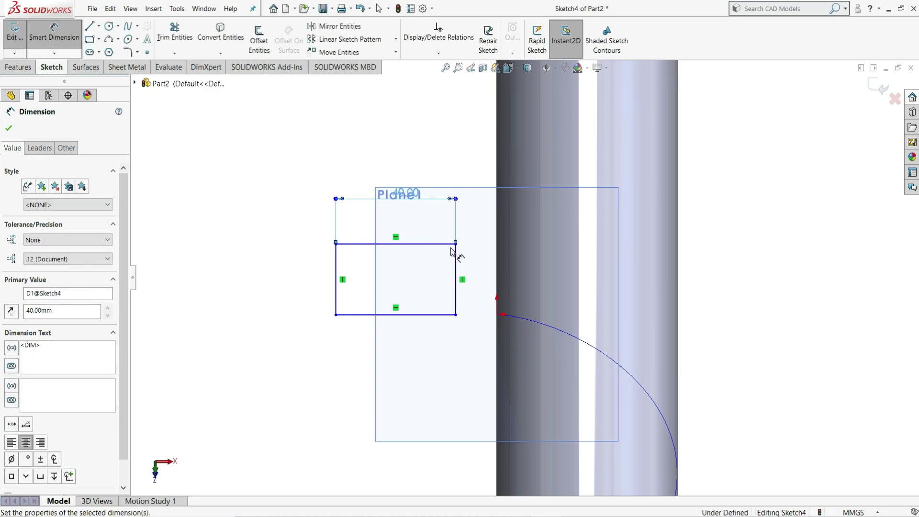
{"action": "left_click", "coordinate": [316, 280]}
{"action": "left_click", "coordinate": [306, 276]}
{"action": "double_click", "coordinate": [306, 276]}
{"action": "type", "text": "1.20"}
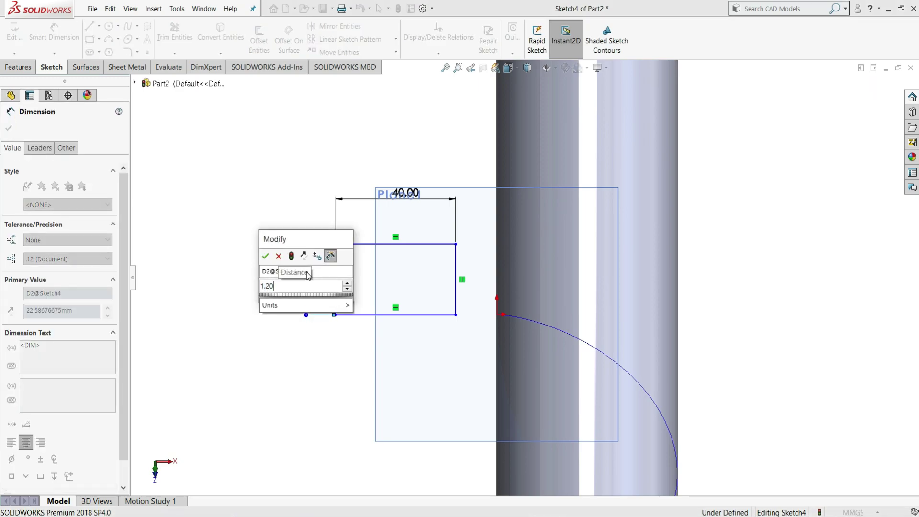
{"action": "key", "text": "Escape"}
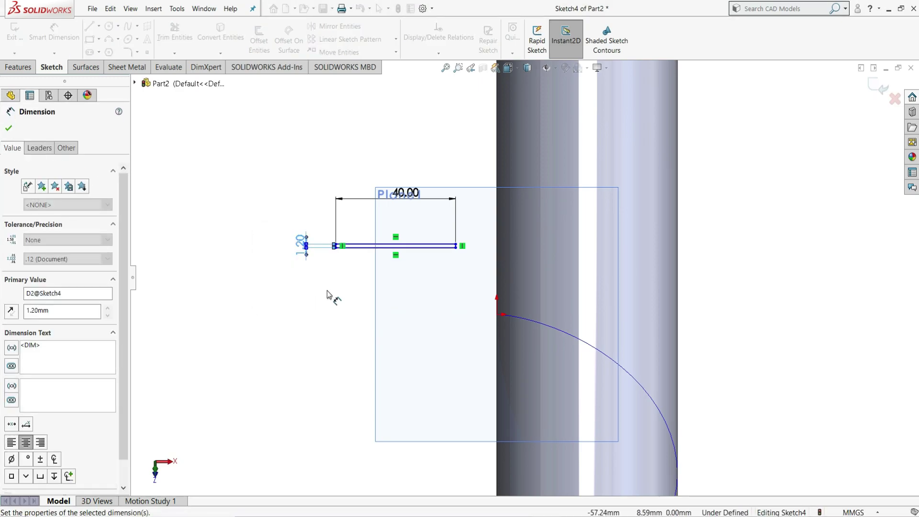
Add a Pierce relation between the rectangle's lower-right corner and the helix
{"action": "right_click", "coordinate": [320, 287]}
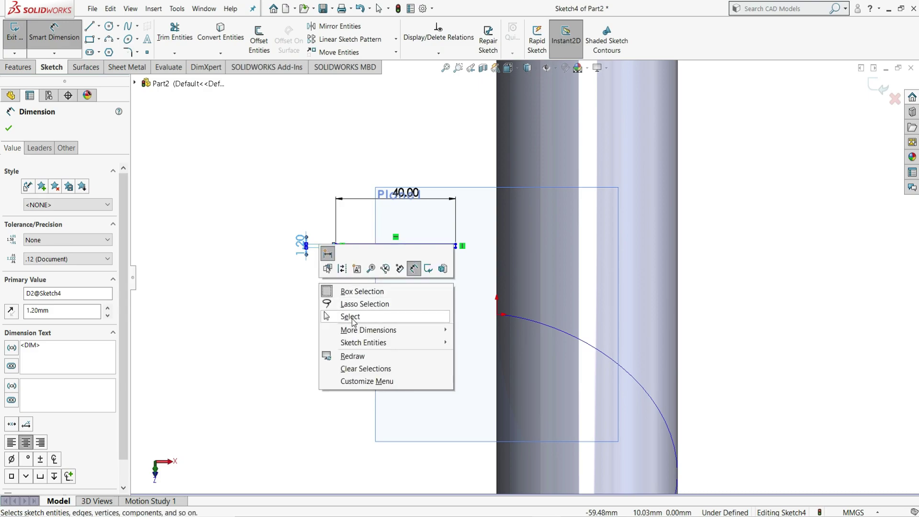
{"action": "left_click", "coordinate": [350, 316]}
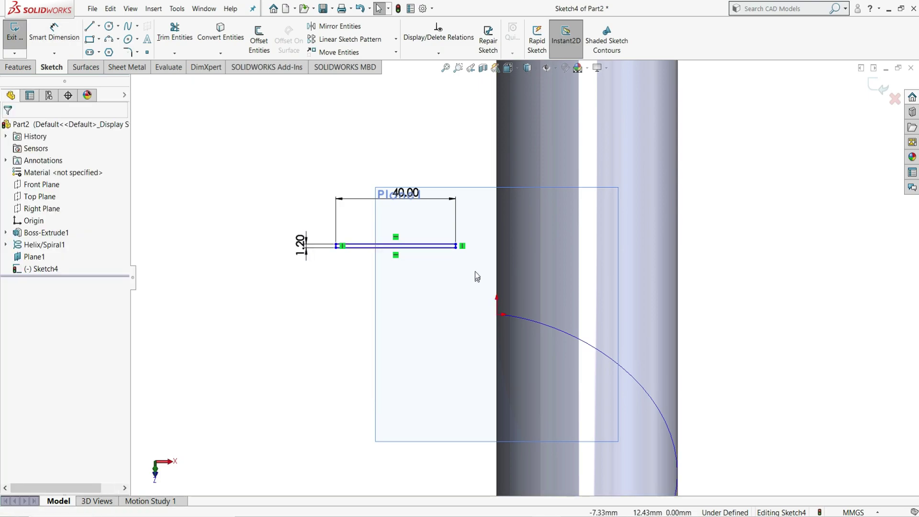
{"action": "scroll", "coordinate": [474, 269], "scroll_direction": "down", "scroll_amount": 2}
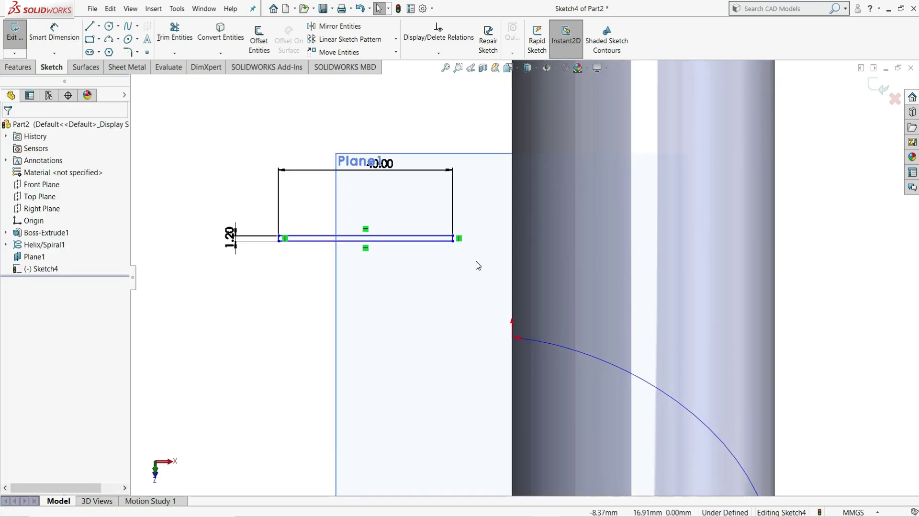
{"action": "left_click", "coordinate": [453, 242]}
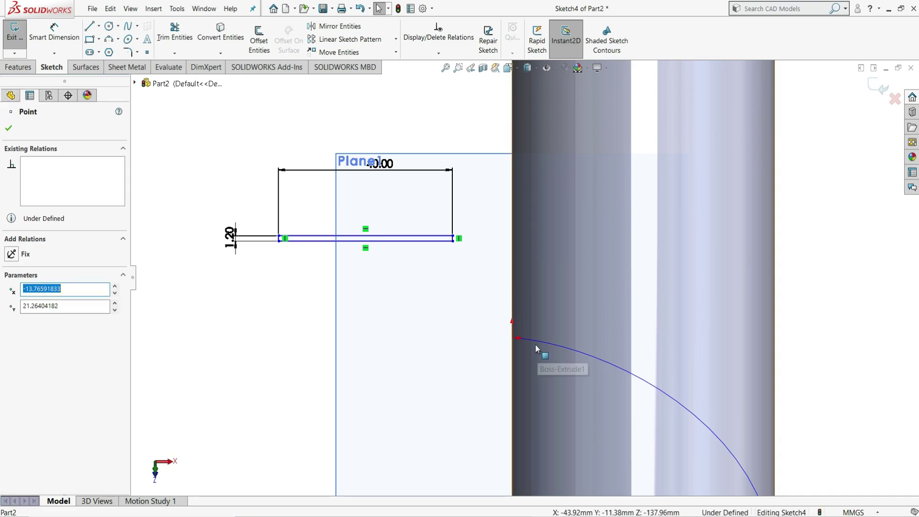
{"action": "key", "text": "Escape"}
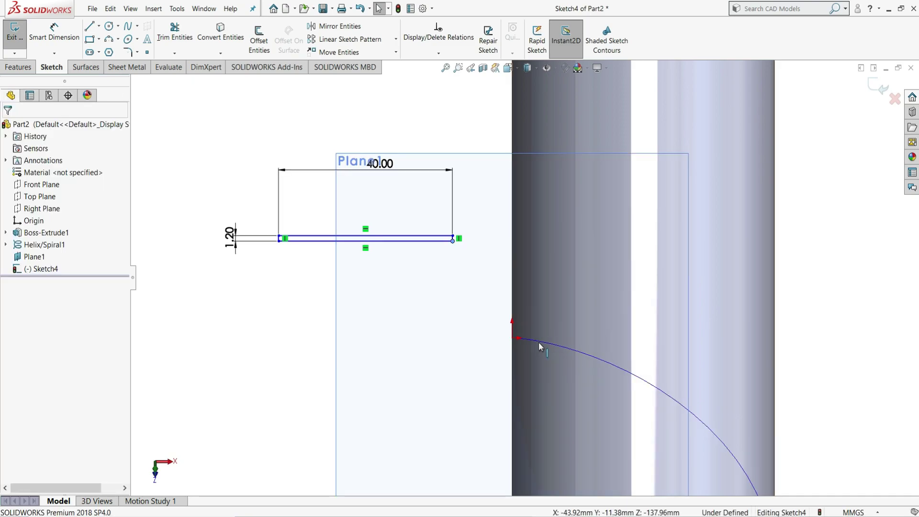
{"action": "left_click", "coordinate": [538, 342], "text": "ctrl"}
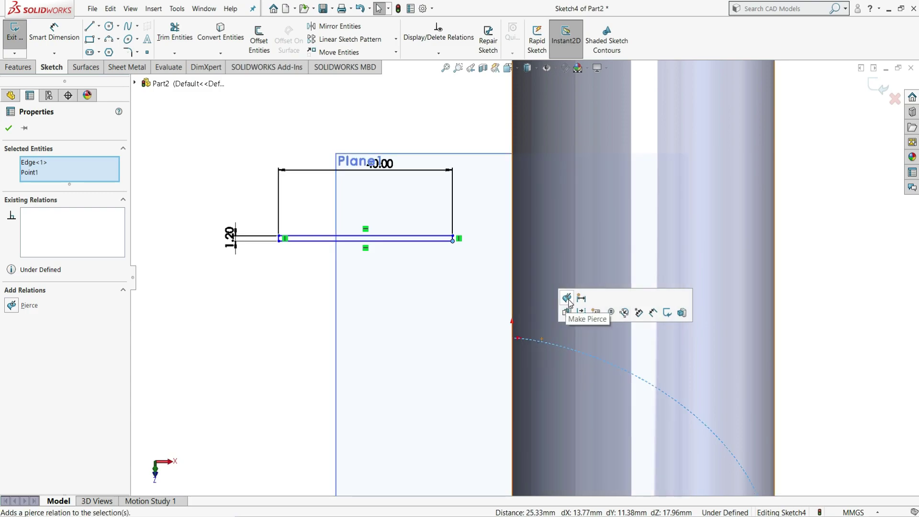
{"action": "left_click", "coordinate": [566, 299]}
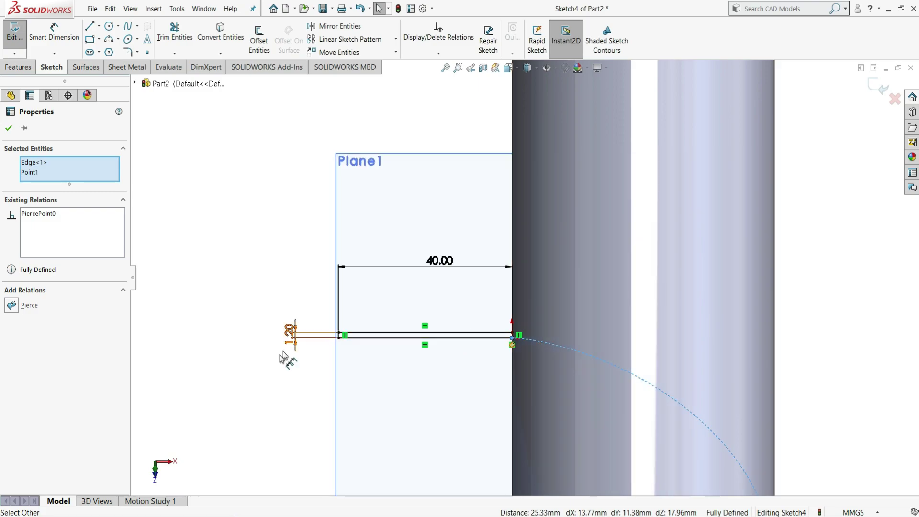
{"action": "left_click", "coordinate": [9, 128]}
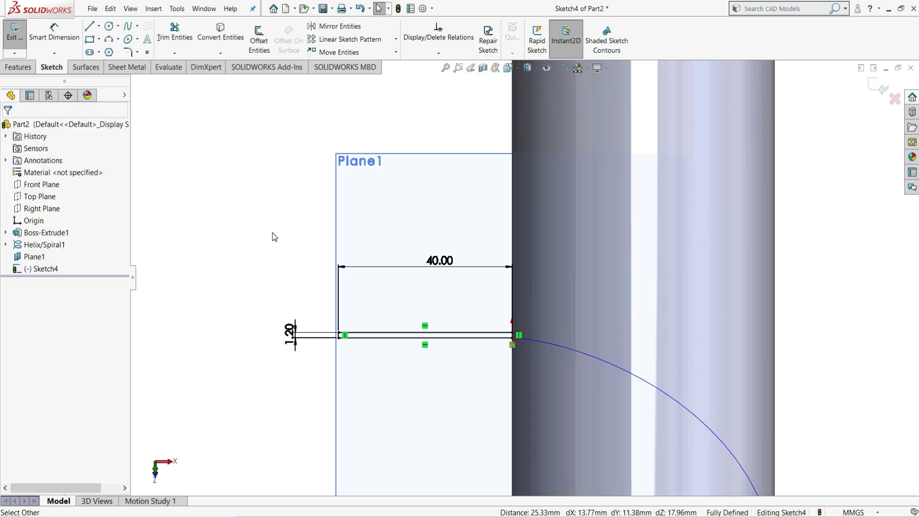
Edit Helix/Spiral1 to run 10 revolutions at 120 mm pitch
{"action": "key", "text": "f"}
{"action": "scroll", "coordinate": [554, 435], "scroll_direction": "down", "scroll_amount": 2}
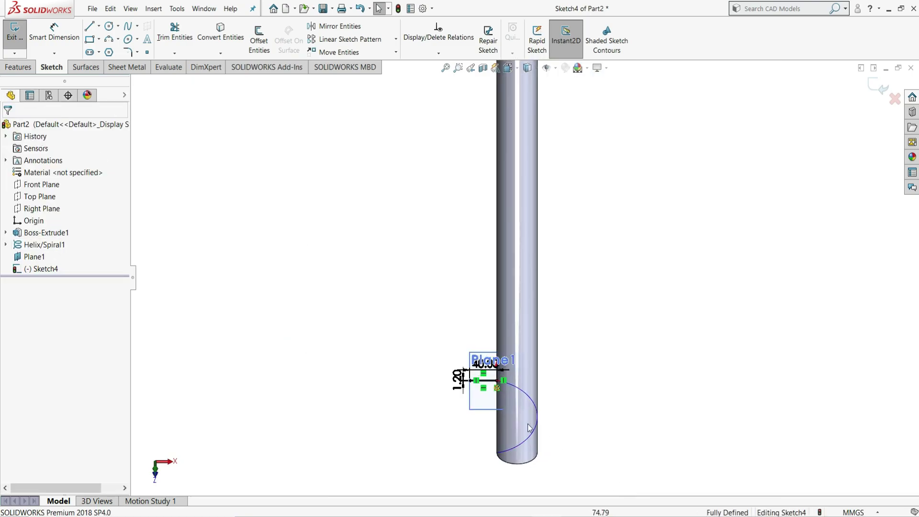
{"action": "key", "text": "z"}
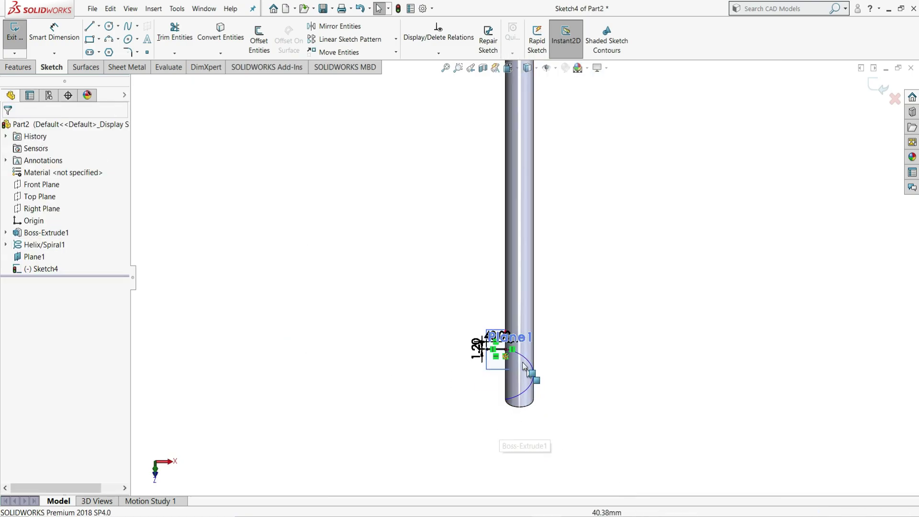
{"action": "left_click", "coordinate": [61, 246]}
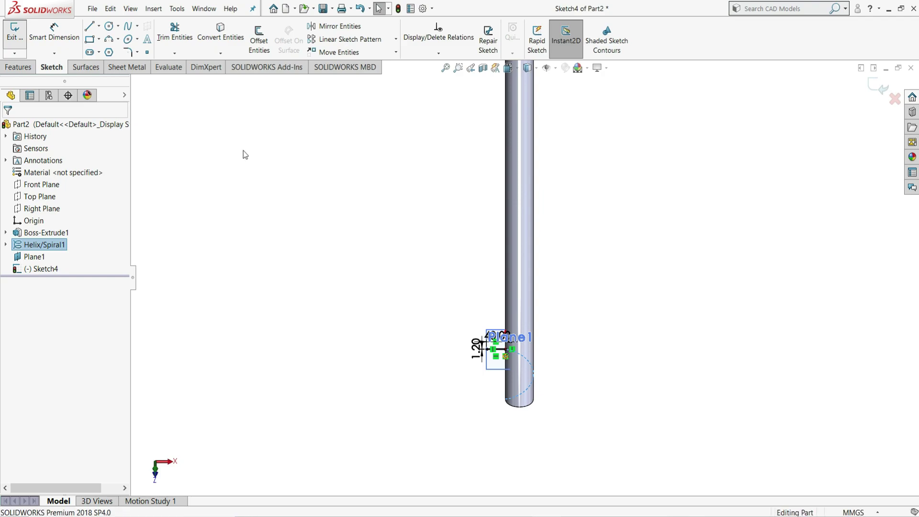
{"action": "left_click", "coordinate": [50, 246]}
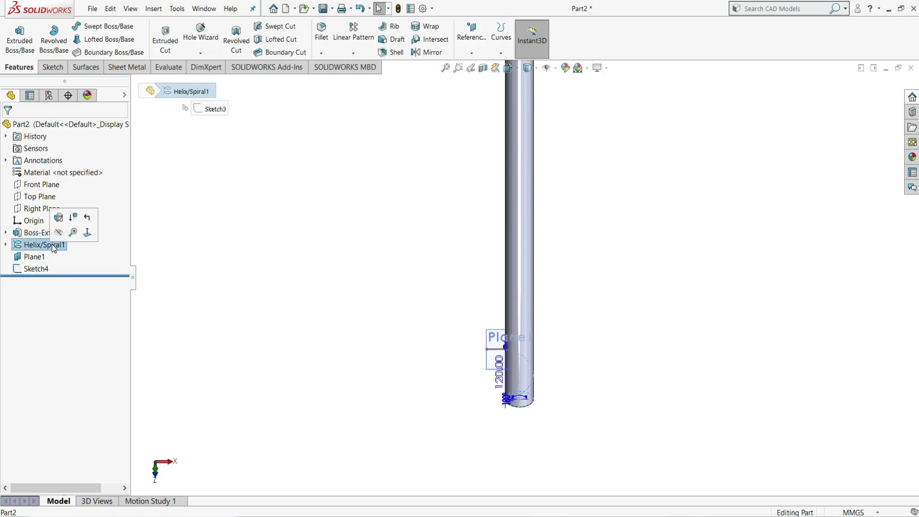
{"action": "left_click", "coordinate": [58, 218]}
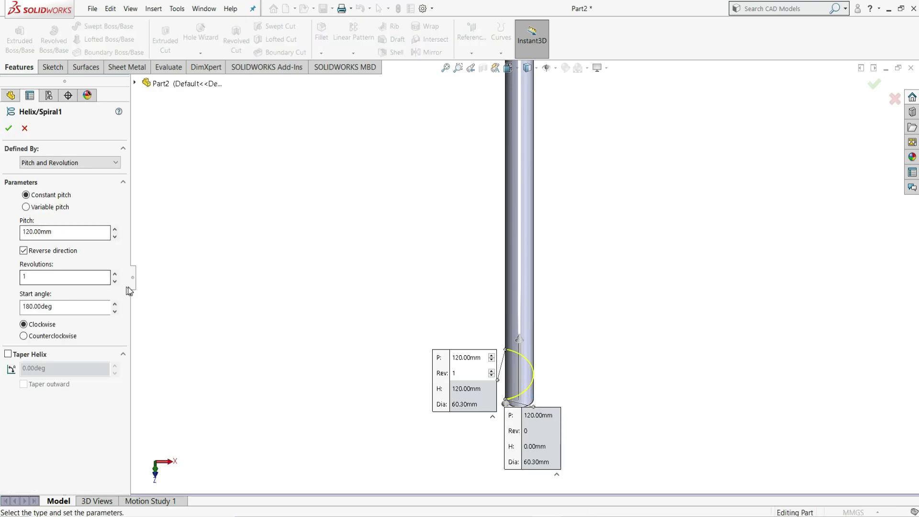
{"action": "left_click_drag", "start_coordinate": [115, 275], "coordinate": [116, 258]}
{"action": "type", "text": "10"}
{"action": "key", "text": "Return"}
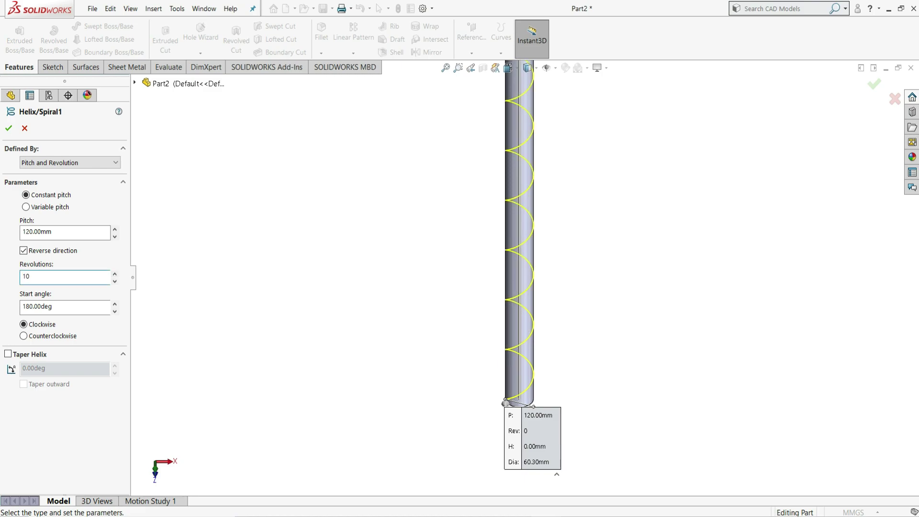
{"action": "left_click", "coordinate": [9, 133]}
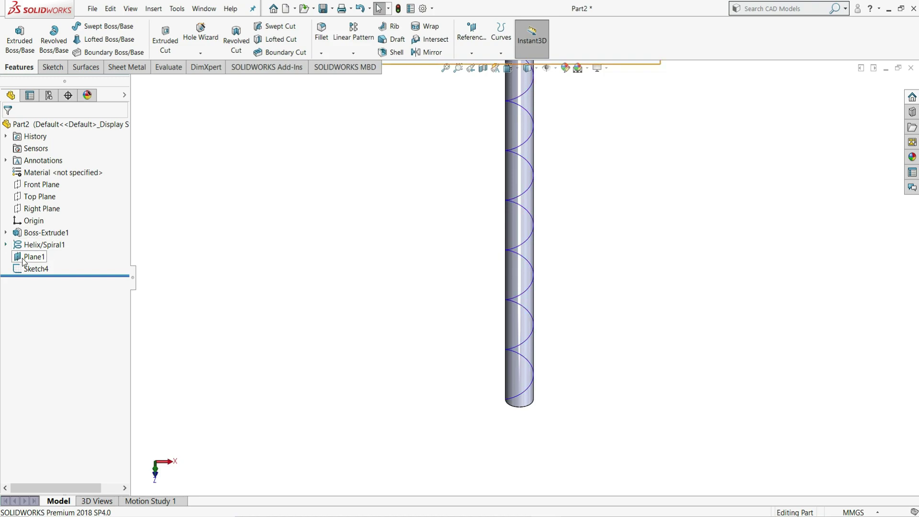
{"action": "middle_click_drag", "start_coordinate": [526, 325], "coordinate": [501, 233]}
{"action": "scroll", "coordinate": [501, 234], "scroll_direction": "down", "scroll_amount": 5}
{"action": "scroll", "coordinate": [488, 214], "scroll_direction": "down", "scroll_amount": 5}
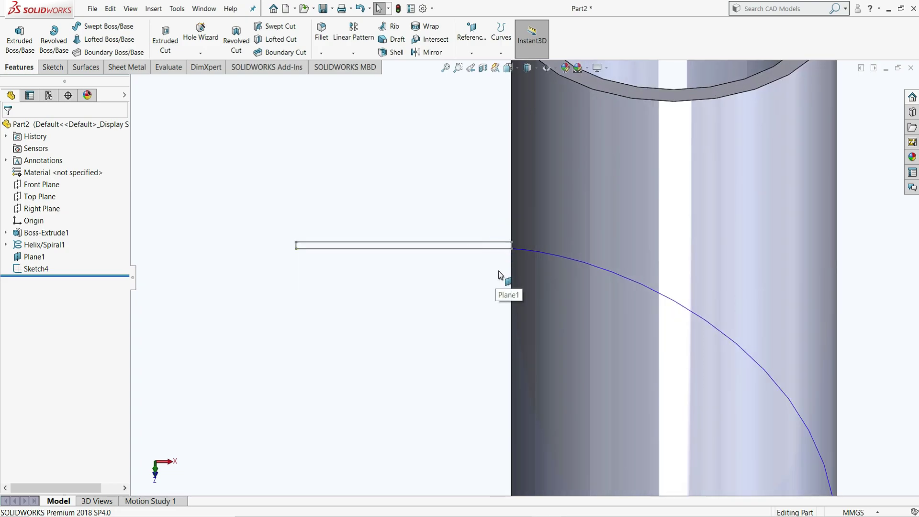
{"action": "scroll", "coordinate": [328, 193], "scroll_direction": "up", "scroll_amount": 6}
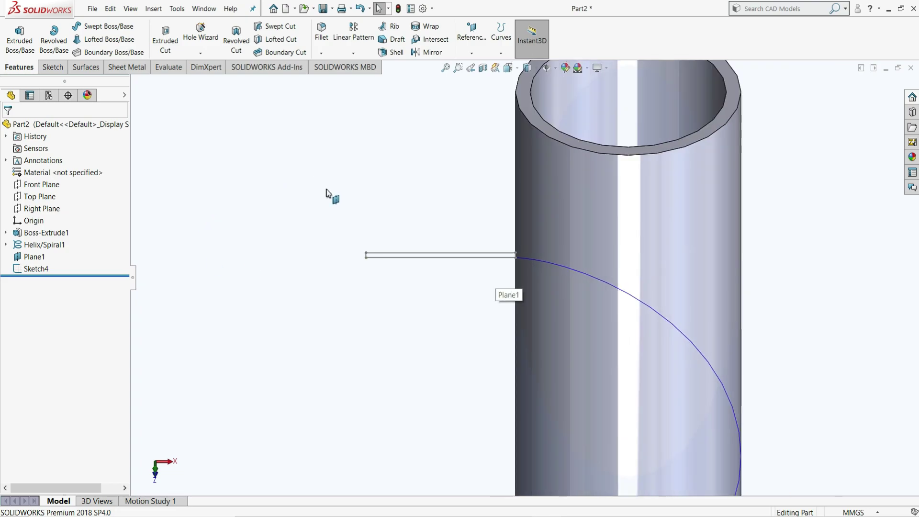
{"action": "left_click", "coordinate": [239, 185]}
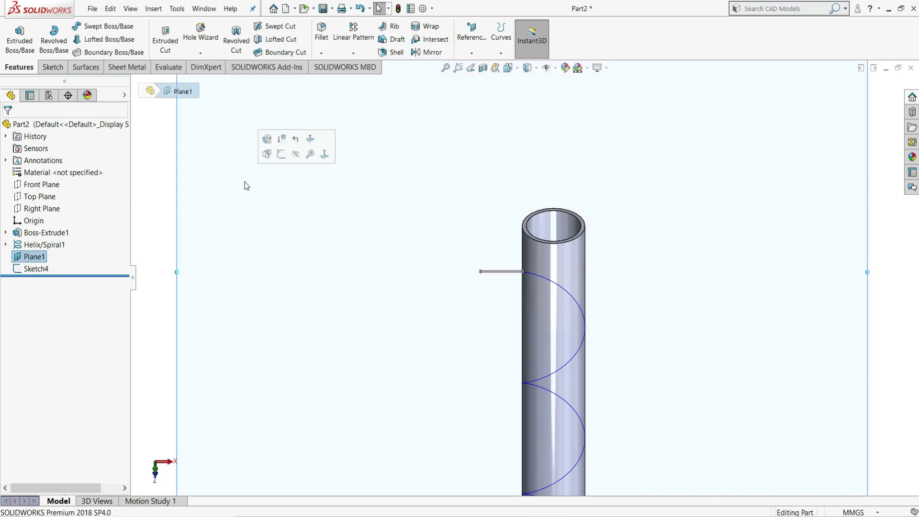
{"action": "left_click", "coordinate": [414, 256]}
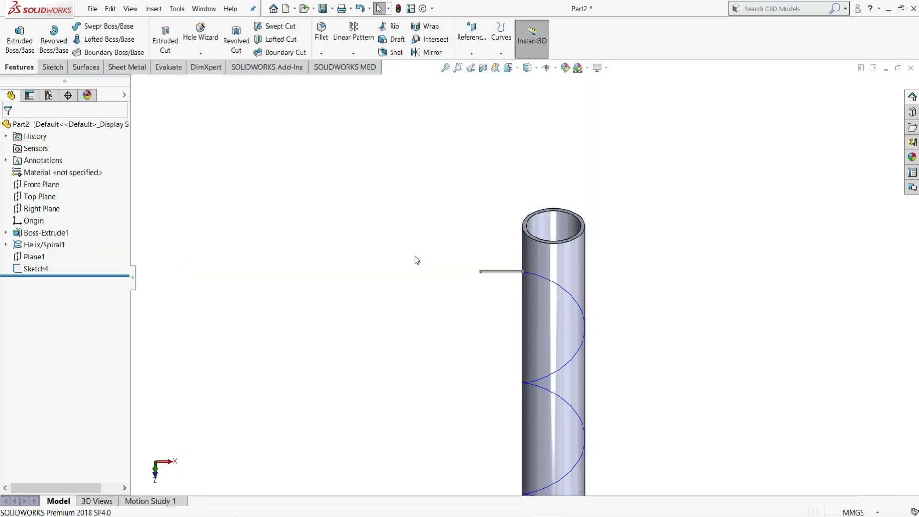
{"action": "scroll", "coordinate": [415, 259], "scroll_direction": "up", "scroll_amount": 4}
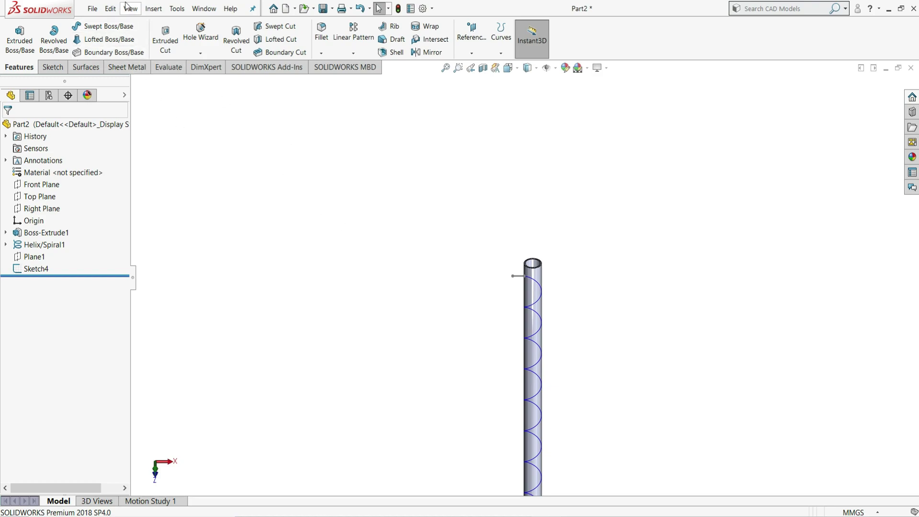
Sweep the Sketch4 rectangle along Helix/Spiral1 to create the 10-turn Sweep1 flight
{"action": "left_click", "coordinate": [114, 27]}
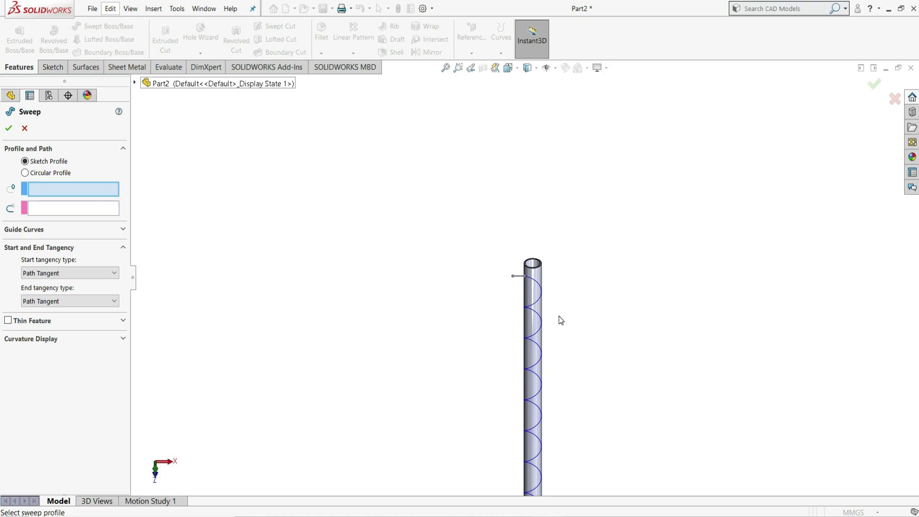
{"action": "scroll", "coordinate": [560, 320], "scroll_direction": "down", "scroll_amount": 10}
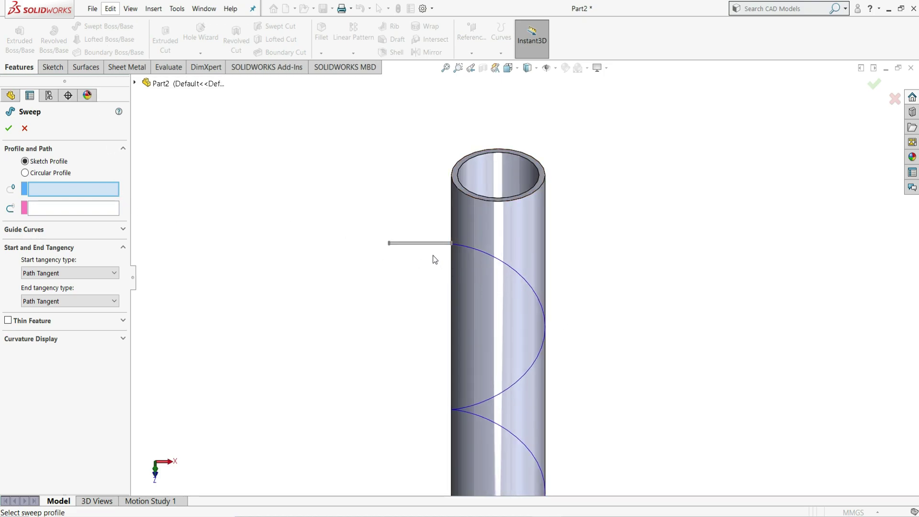
{"action": "scroll", "coordinate": [428, 247], "scroll_direction": "down", "scroll_amount": 3}
{"action": "left_click", "coordinate": [423, 239]}
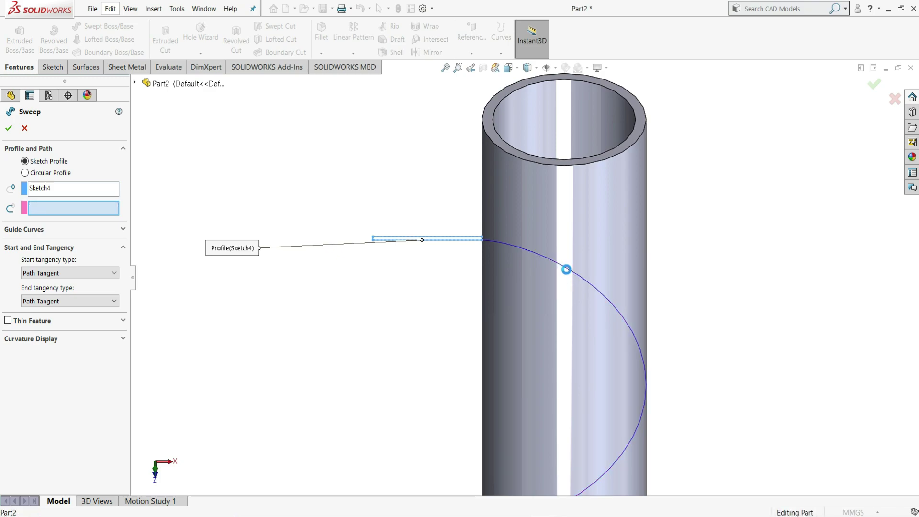
{"action": "left_click", "coordinate": [566, 271]}
{"action": "scroll", "coordinate": [608, 315], "scroll_direction": "up", "scroll_amount": 2}
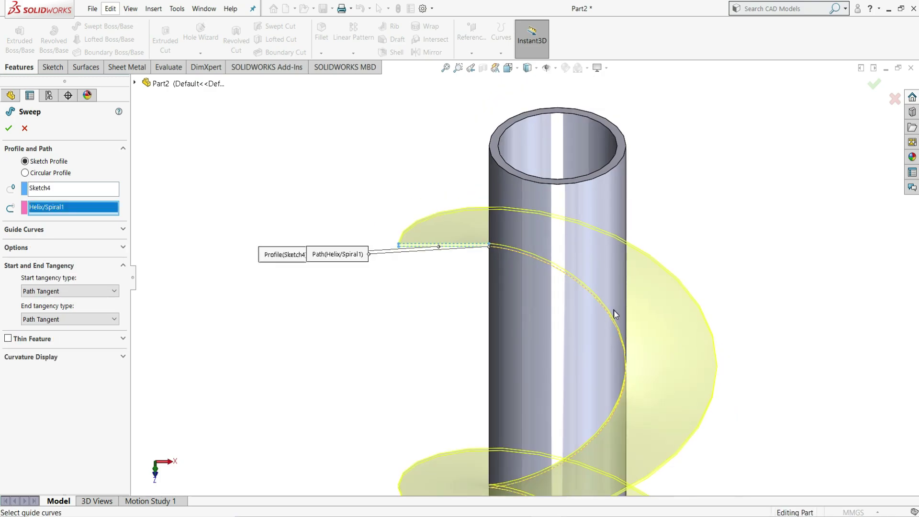
{"action": "scroll", "coordinate": [605, 319], "scroll_direction": "up", "scroll_amount": 3}
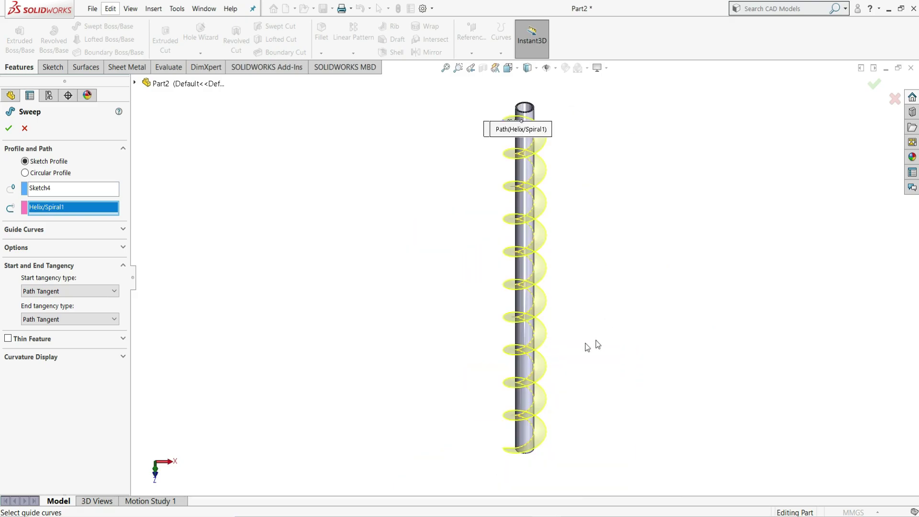
{"action": "middle_click_drag", "start_coordinate": [598, 263], "coordinate": [538, 306]}
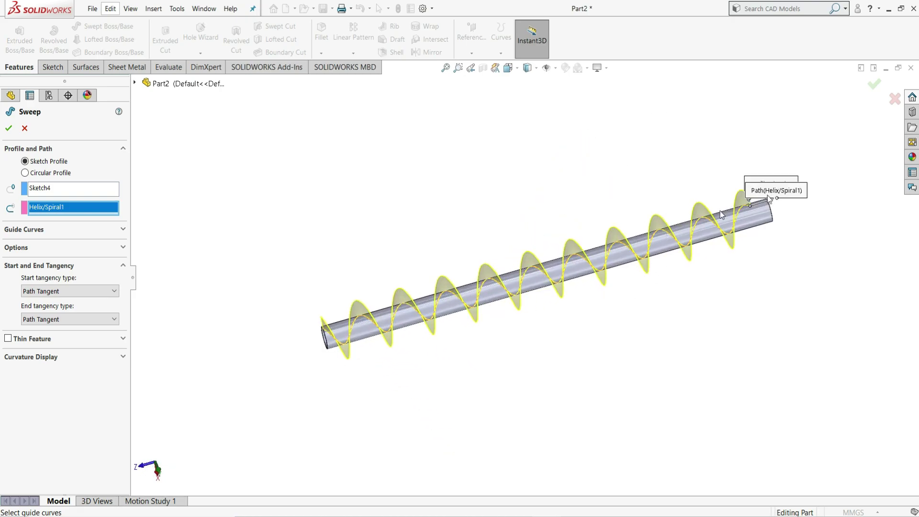
{"action": "scroll", "coordinate": [711, 221], "scroll_direction": "down", "scroll_amount": 1}
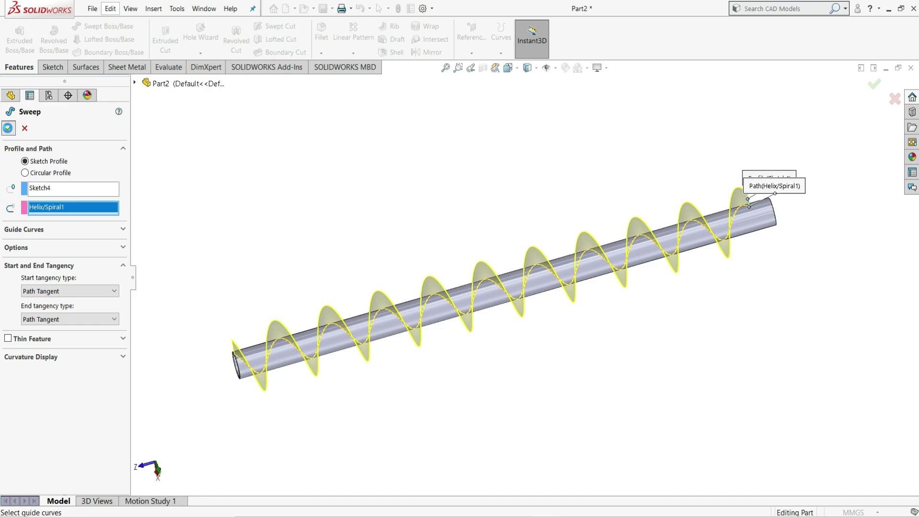
{"action": "key", "text": "Return"}
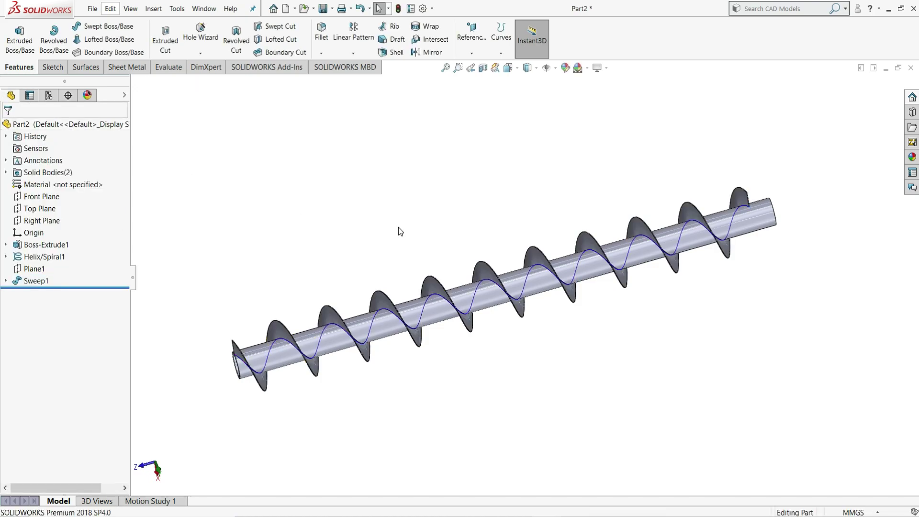
Hide the Helix/Spiral1 curve, leaving only the tube and flight visible
{"action": "middle_click_drag", "start_coordinate": [475, 178], "coordinate": [498, 233]}
{"action": "left_click", "coordinate": [46, 256]}
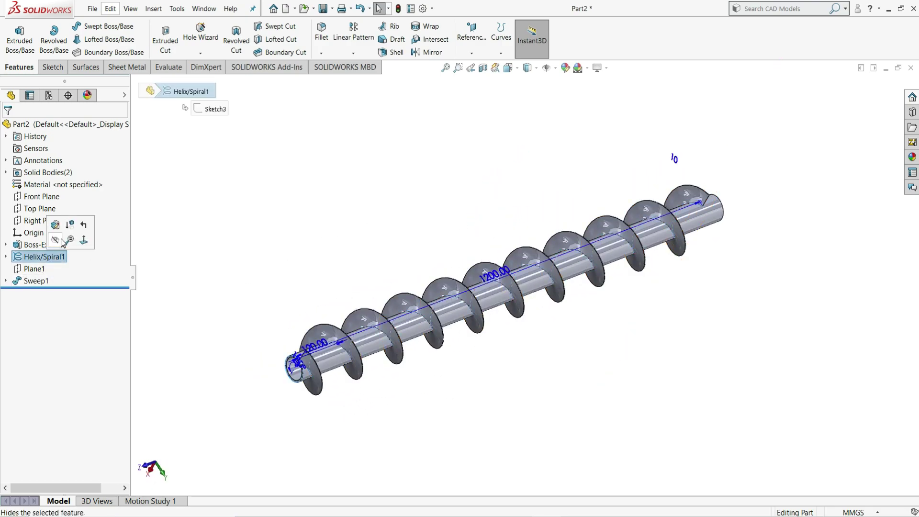
{"action": "left_click", "coordinate": [56, 241]}
{"action": "scroll", "coordinate": [453, 254], "scroll_direction": "down", "scroll_amount": 1}
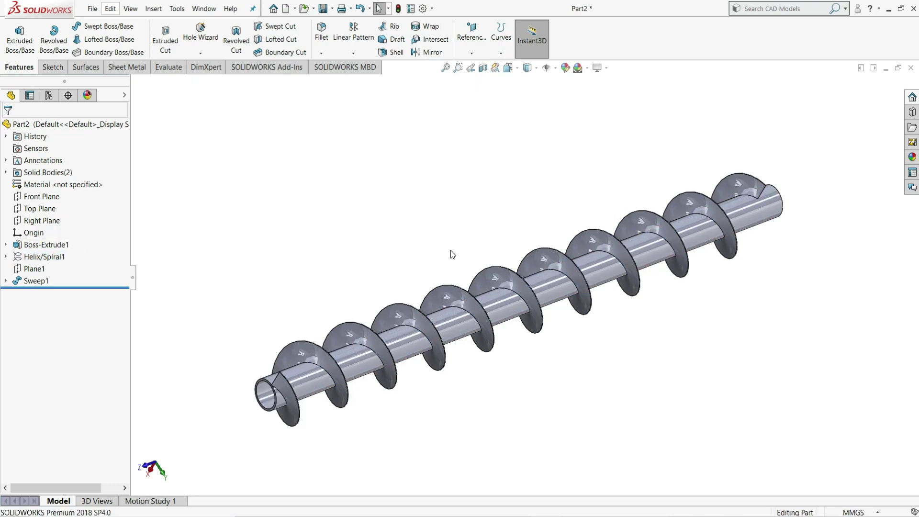
Apply a yellow appearance to the whole part, tube and flight
{"action": "left_click", "coordinate": [565, 72]}
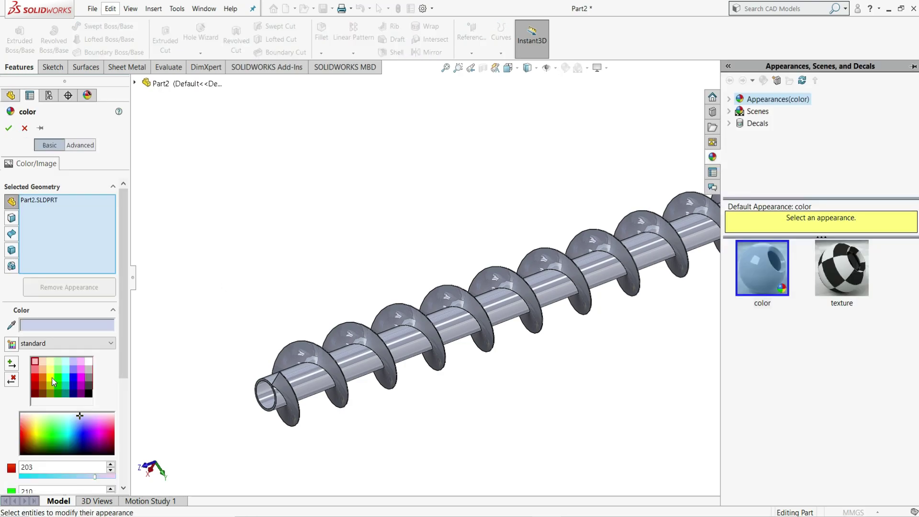
{"action": "left_click", "coordinate": [52, 377]}
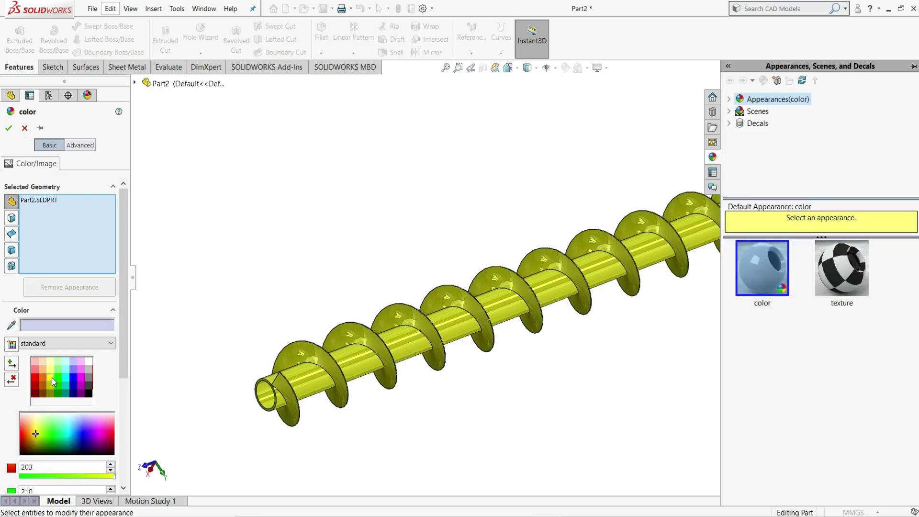
{"action": "left_click", "coordinate": [8, 129]}
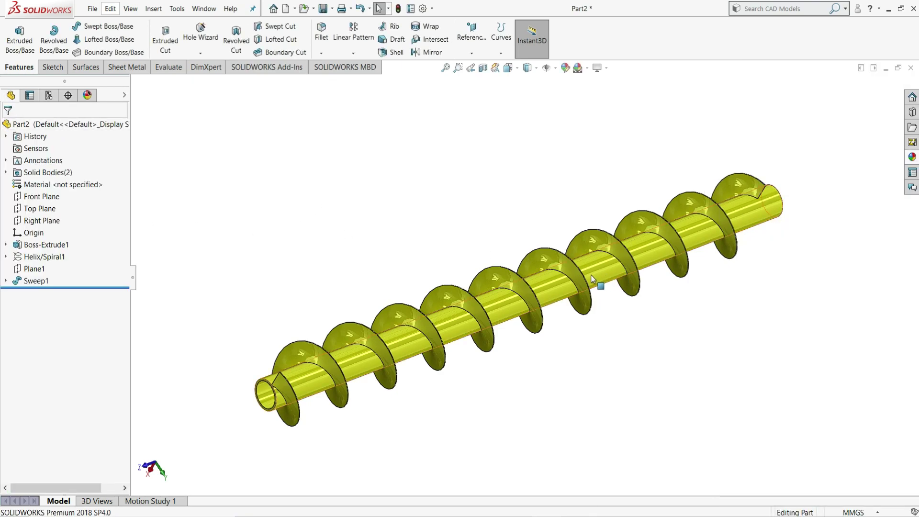